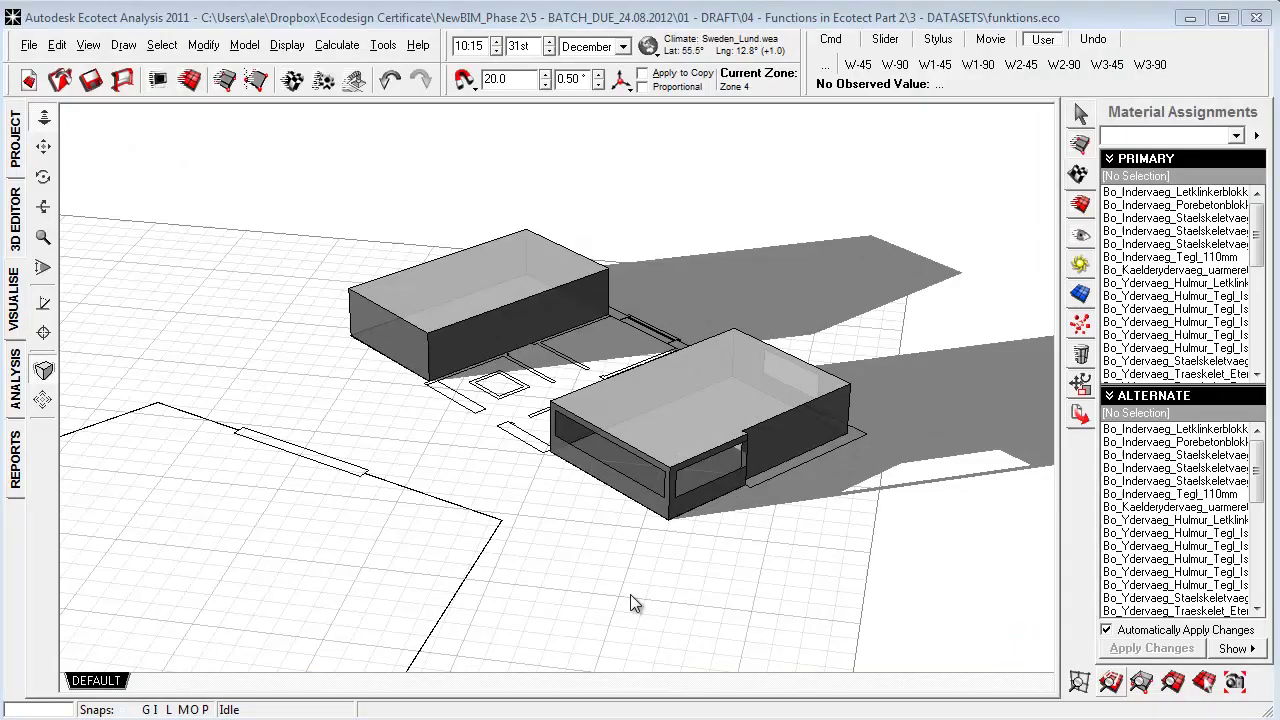
Step: Orbit and pan the shaded render of the two buildings to a slightly rotated, shifted angle
mouse_move(640, 580)
right_mouse_down()
mouse_move(609, 563)
mouse_move(618, 572)
right_mouse_up()
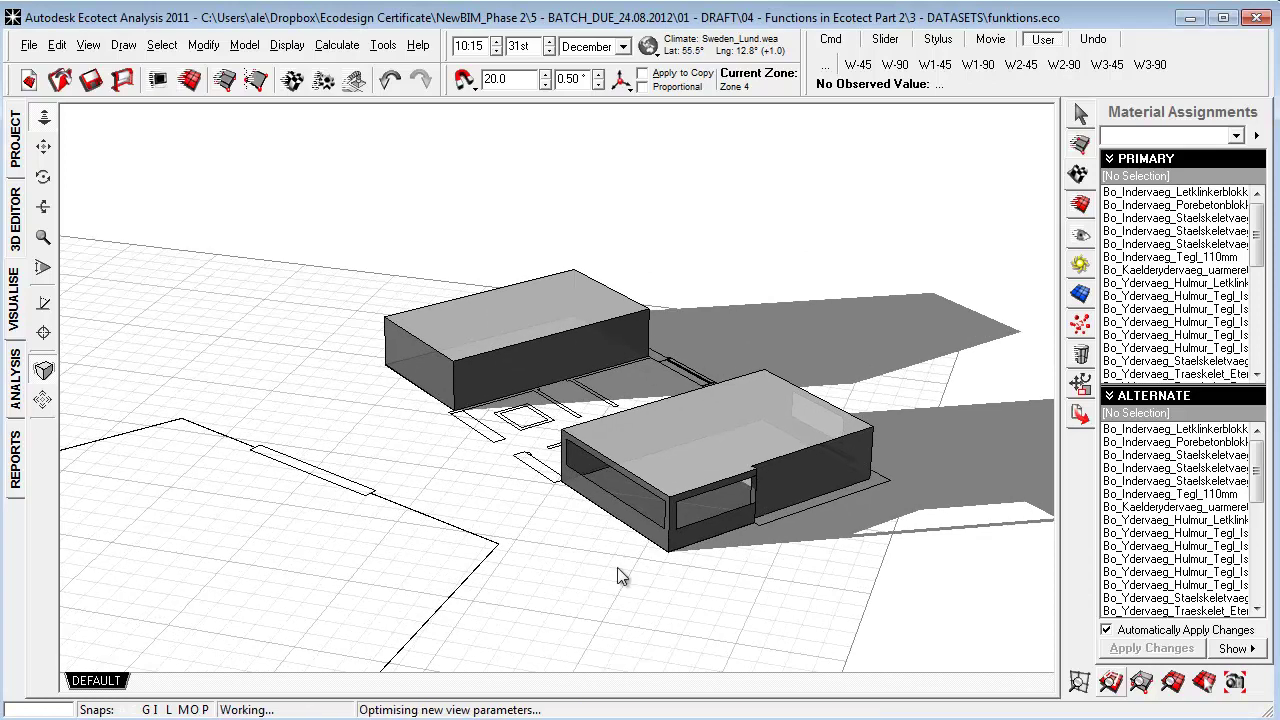
middle_click_drag(600, 555, 591, 556)
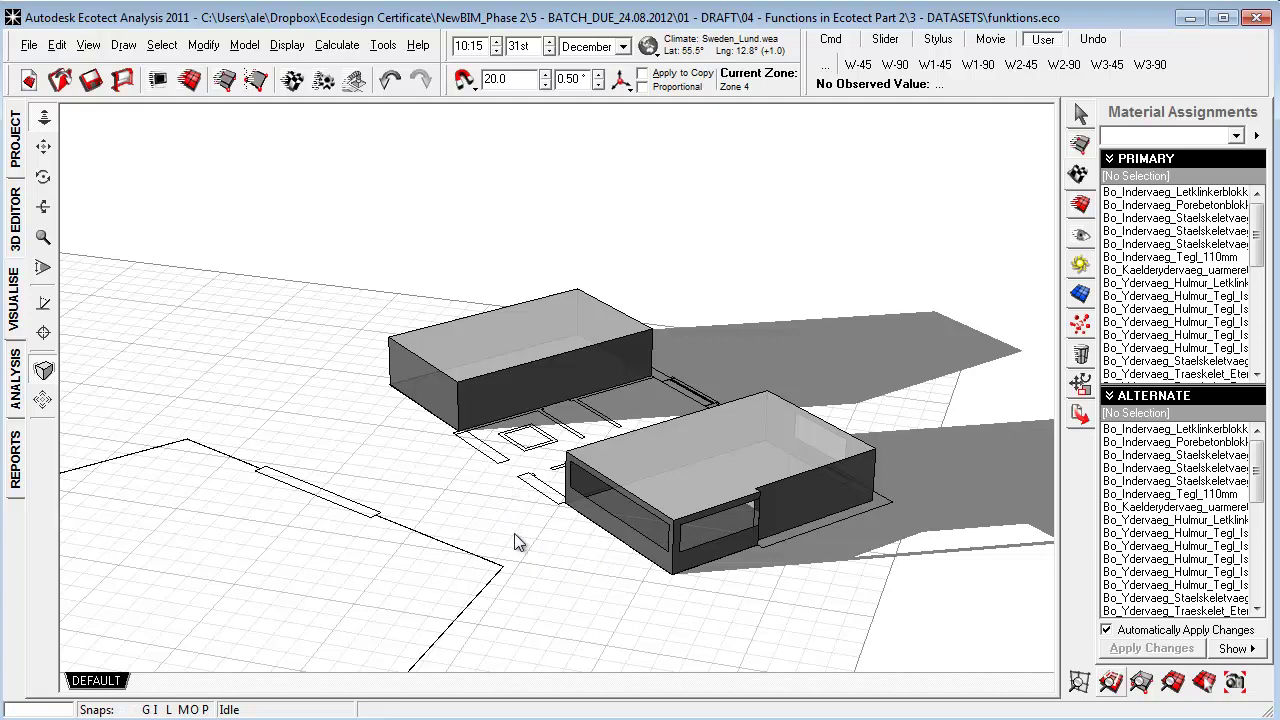
Step: Switch to the 3D editor wireframe and check the front-left wall's material
left_click(16, 222)
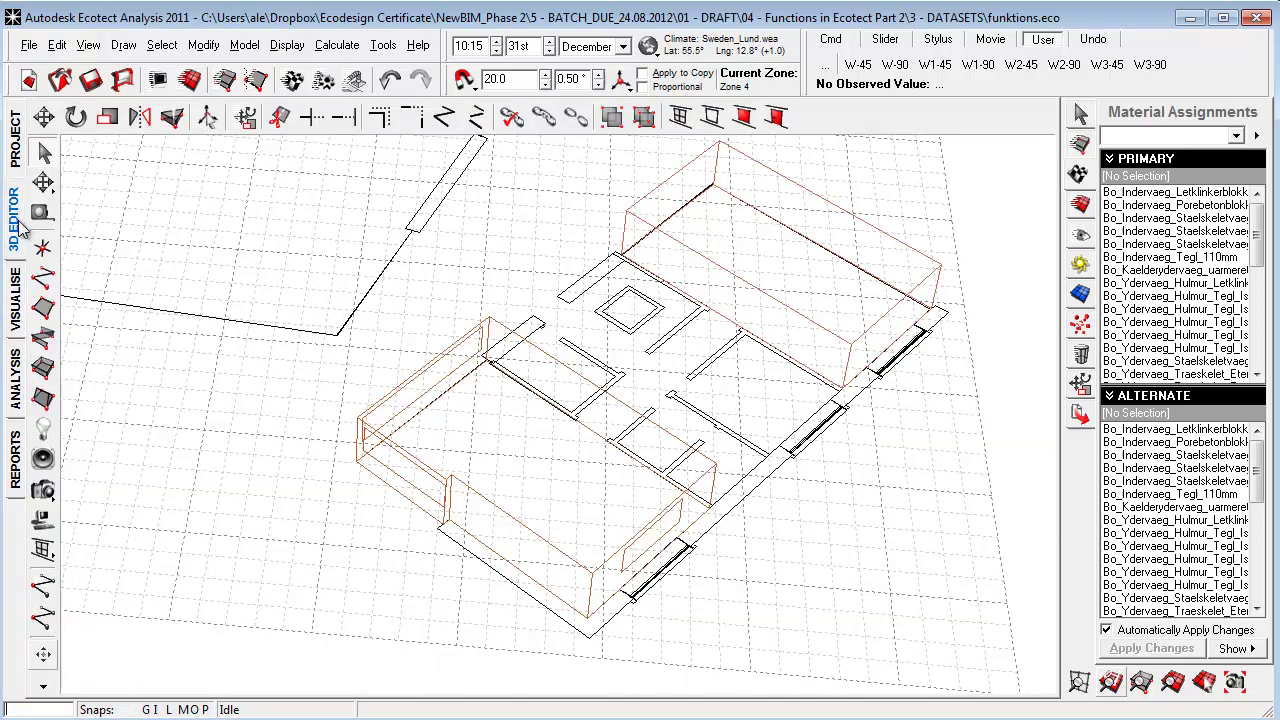
right_click_drag(436, 534, 427, 511)
left_click(484, 448)
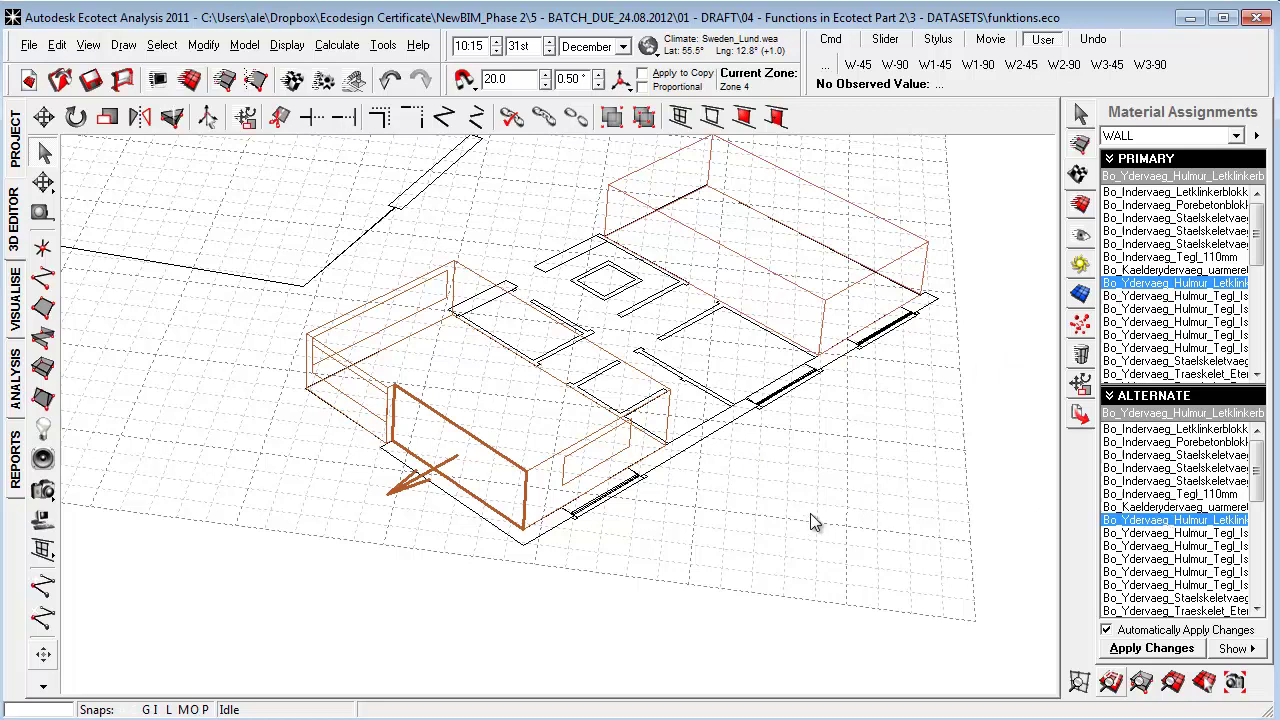
right_click_drag(528, 452, 523, 450)
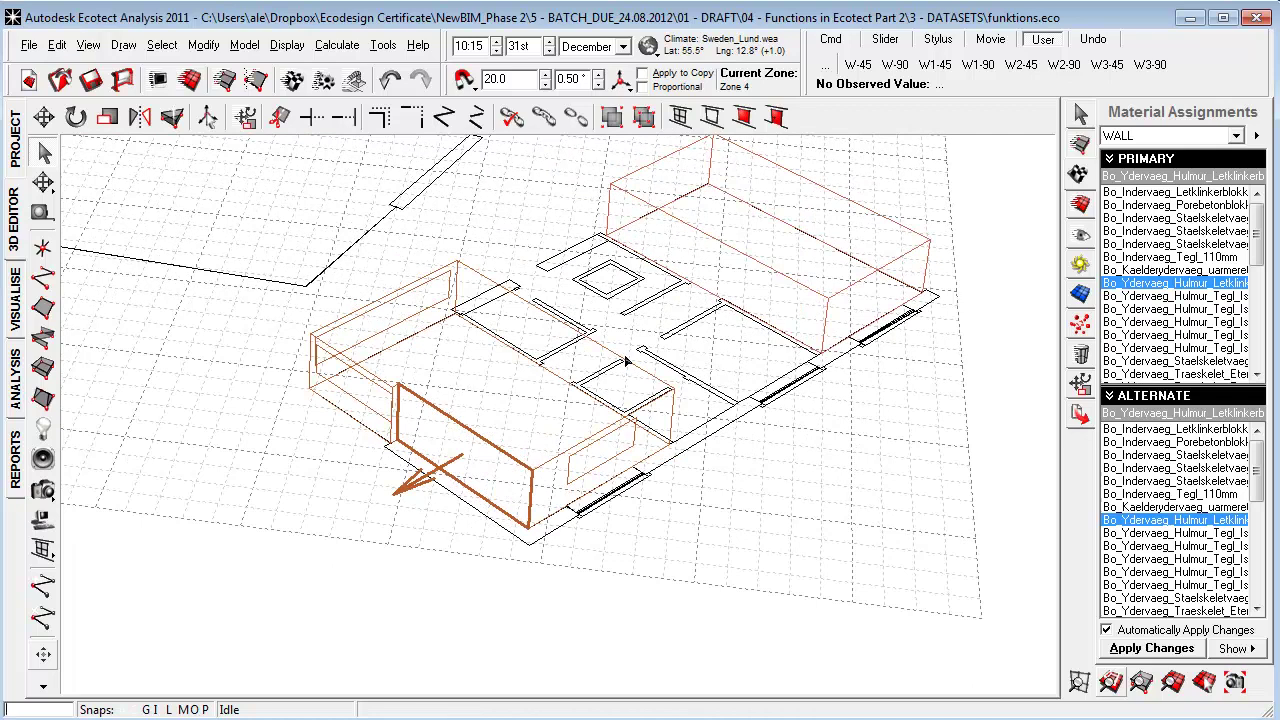
left_click(337, 45)
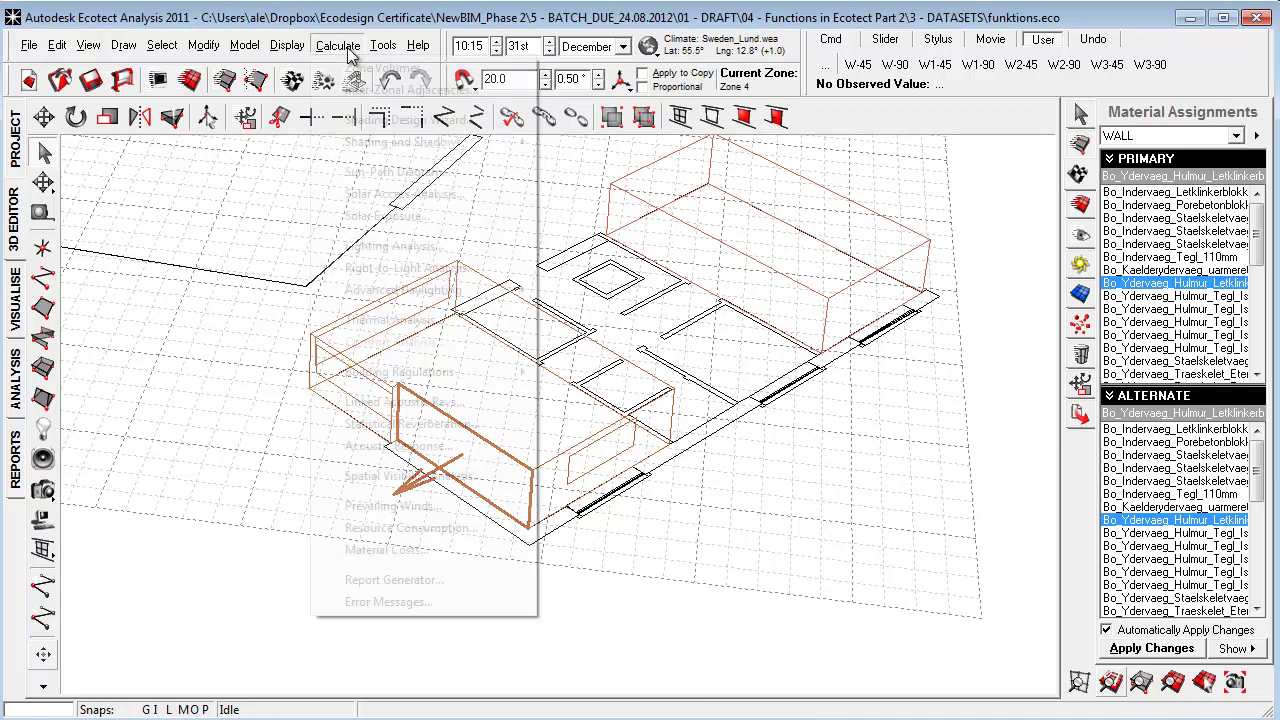
left_click(232, 346)
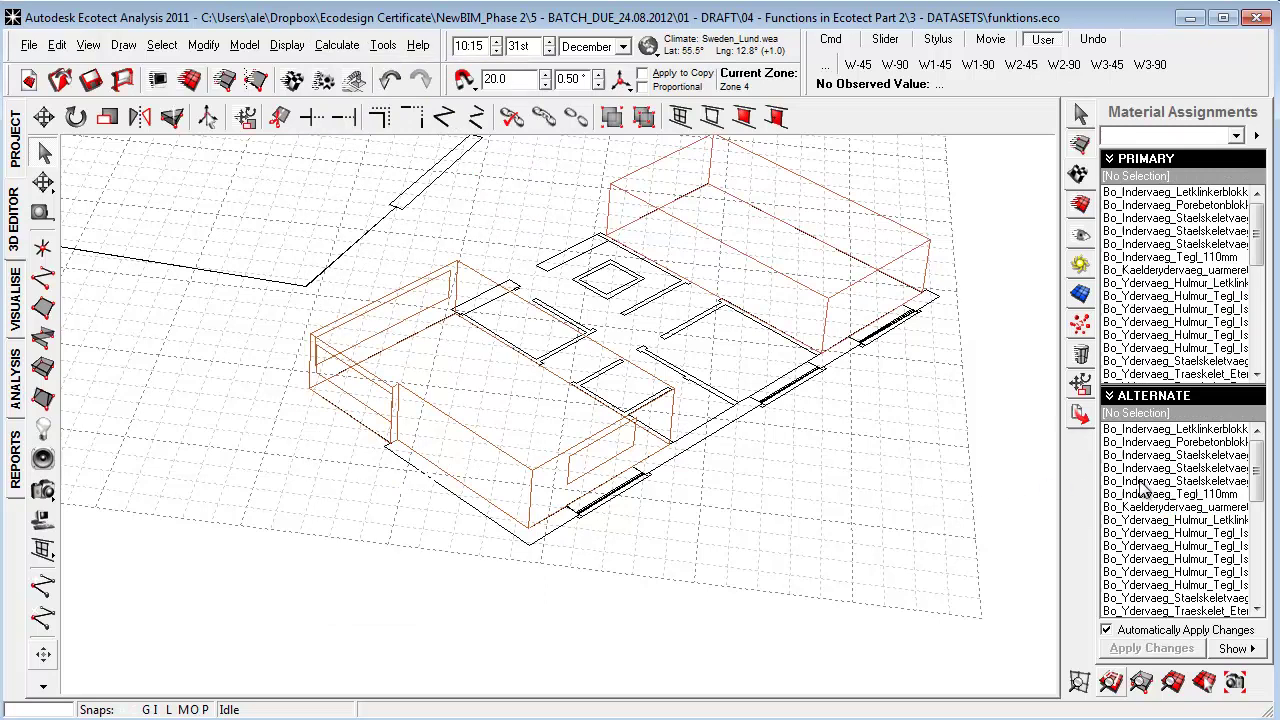
Step: Check the materials of an interior wall and the front wall
left_click(578, 357)
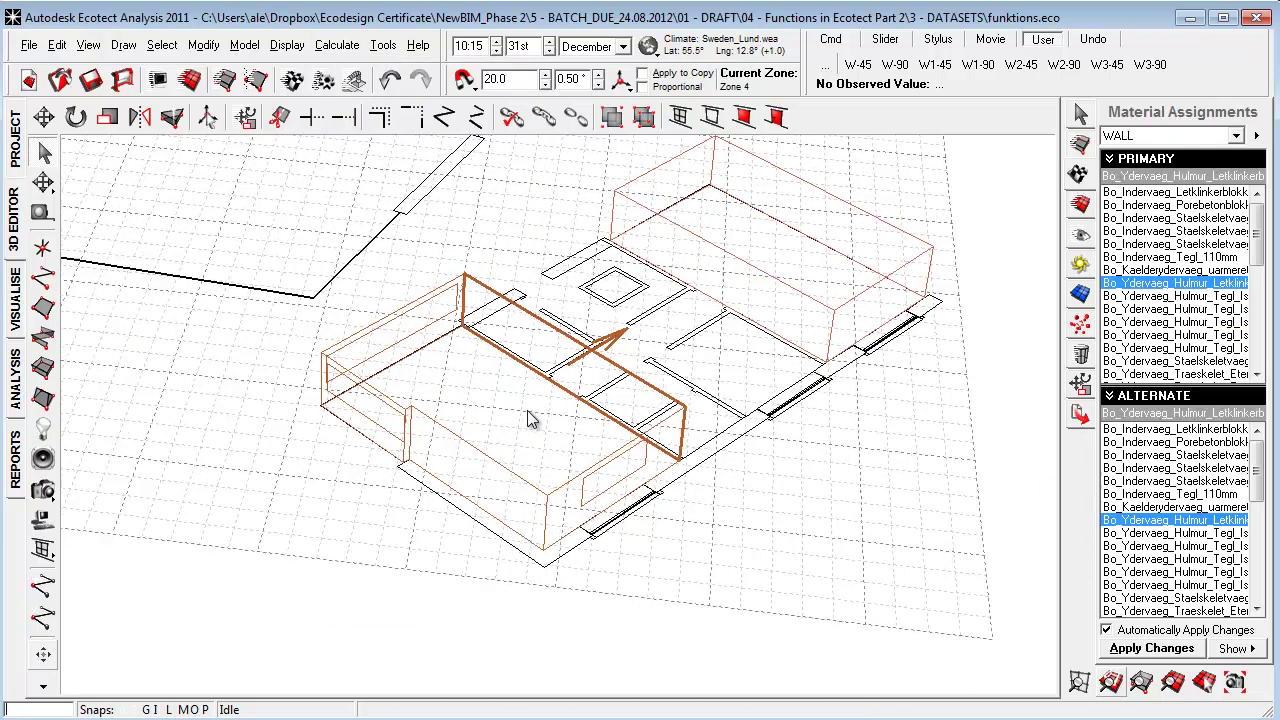
left_click(502, 472)
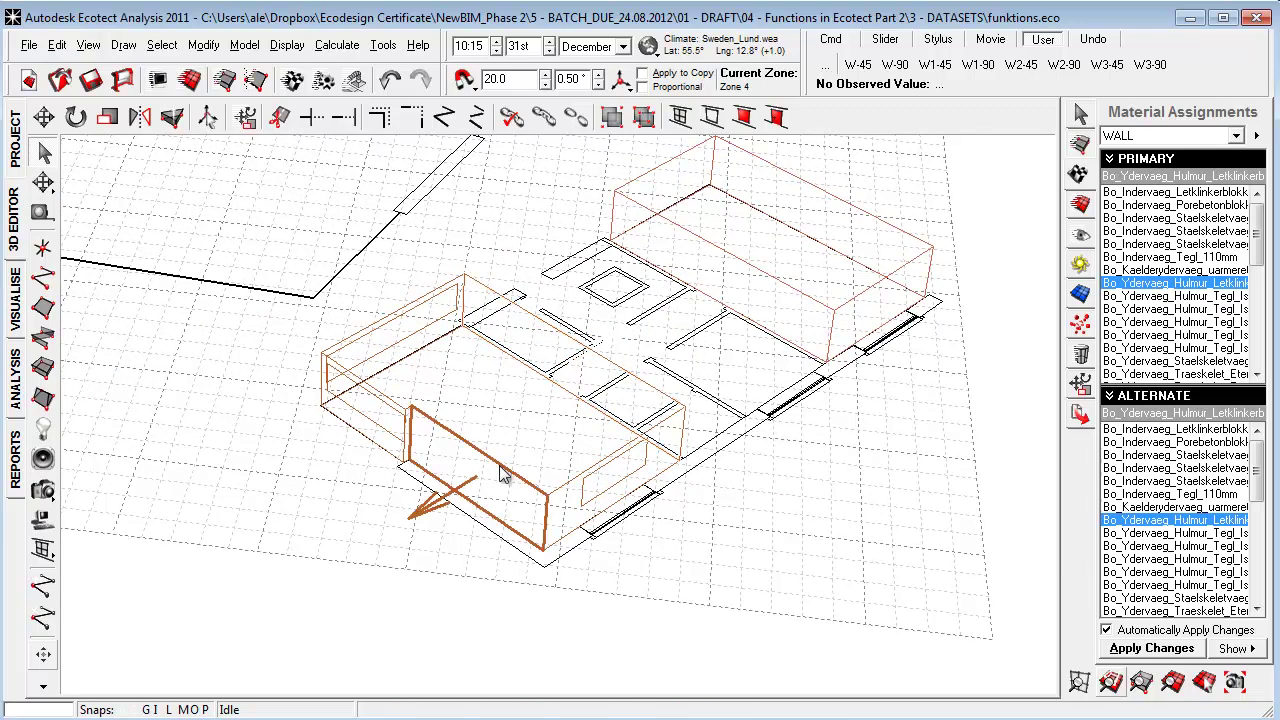
right_click_drag(503, 474, 510, 477)
middle_click_drag(514, 478, 512, 470)
scroll(512, 470, "up", 2)
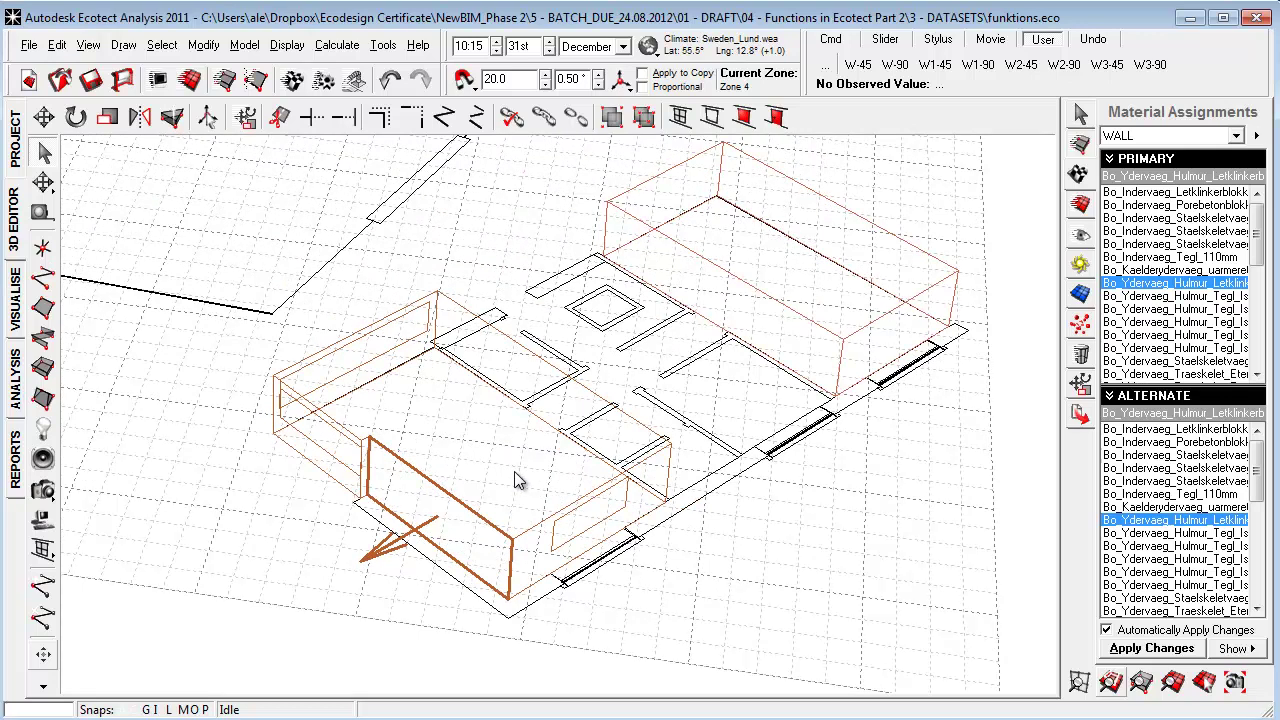
middle_click_drag(514, 471, 523, 483)
scroll(505, 481, "down", 1)
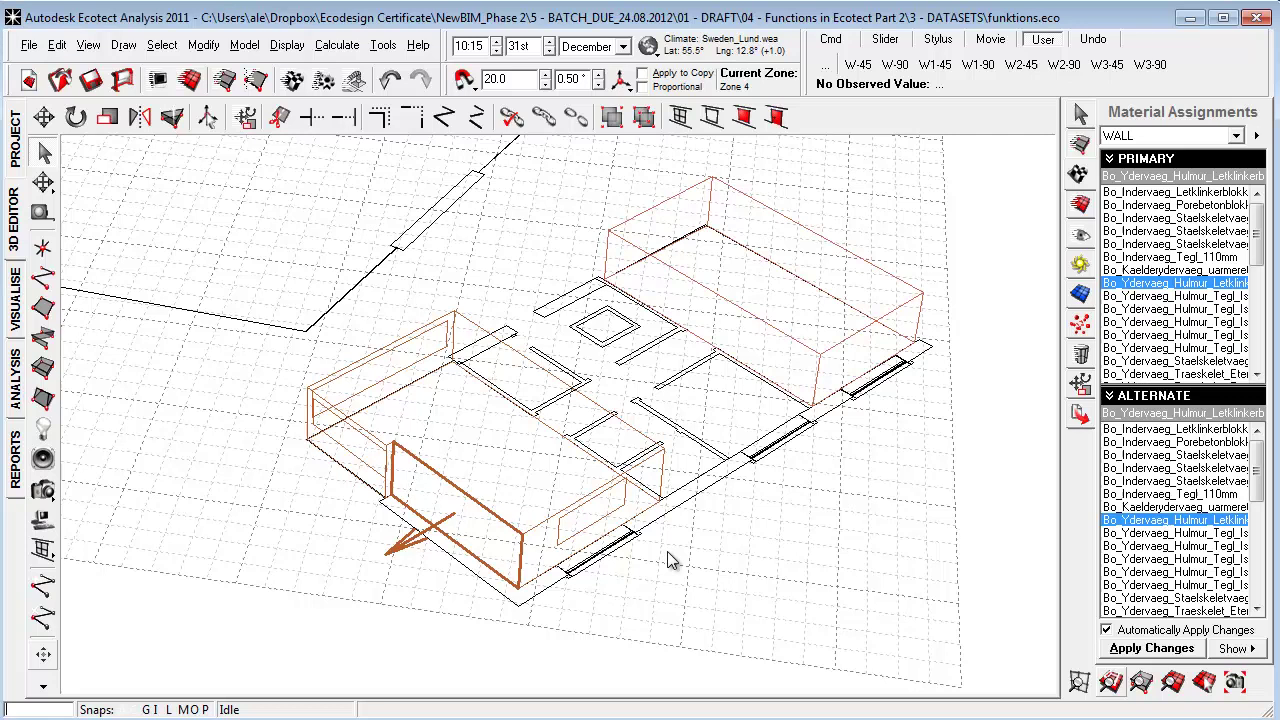
middle_click_drag(666, 551, 662, 563)
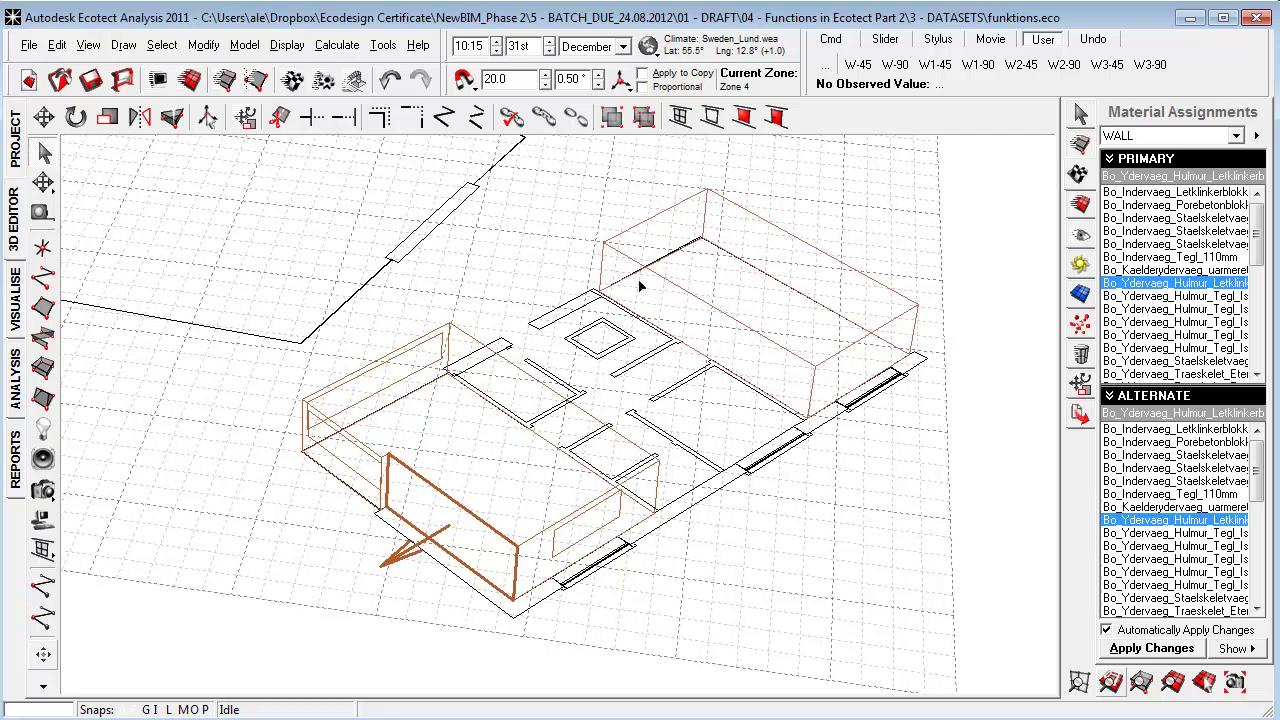
Step: Open the model's element list and select the New_Wall_2 wall
left_click(292, 81)
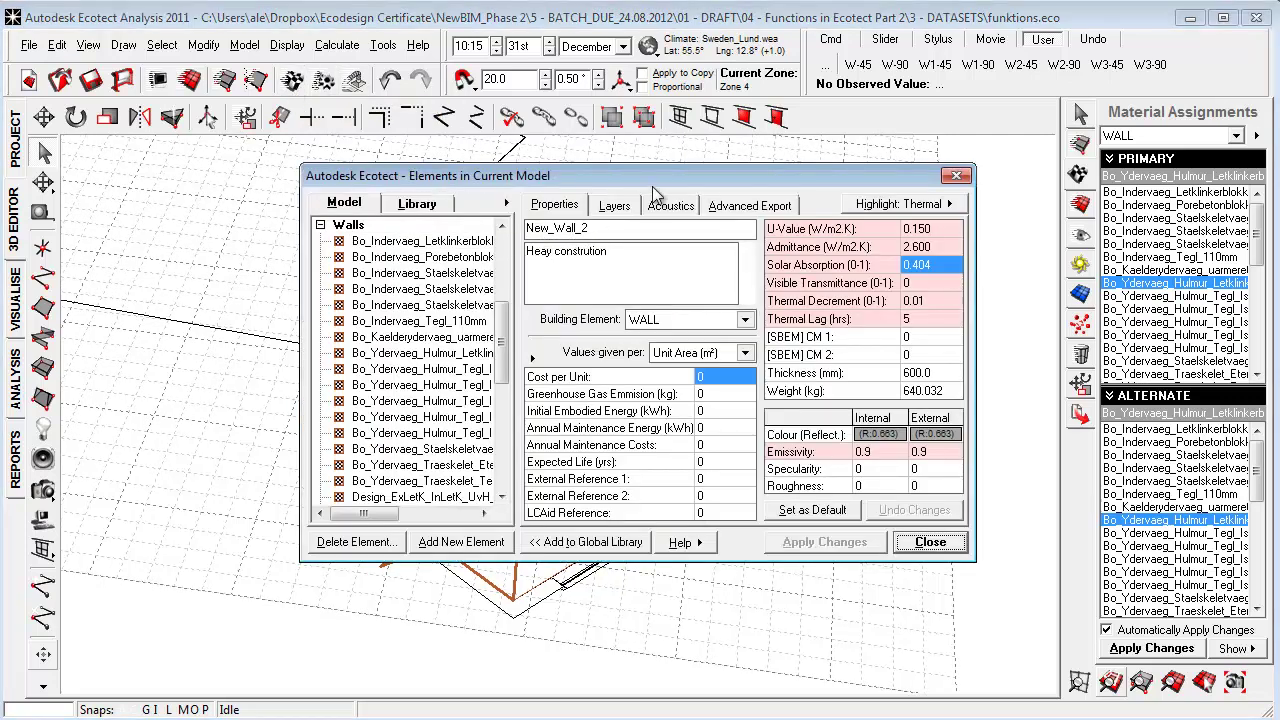
left_click_drag(655, 190, 633, 140)
left_click_drag(480, 250, 480, 400)
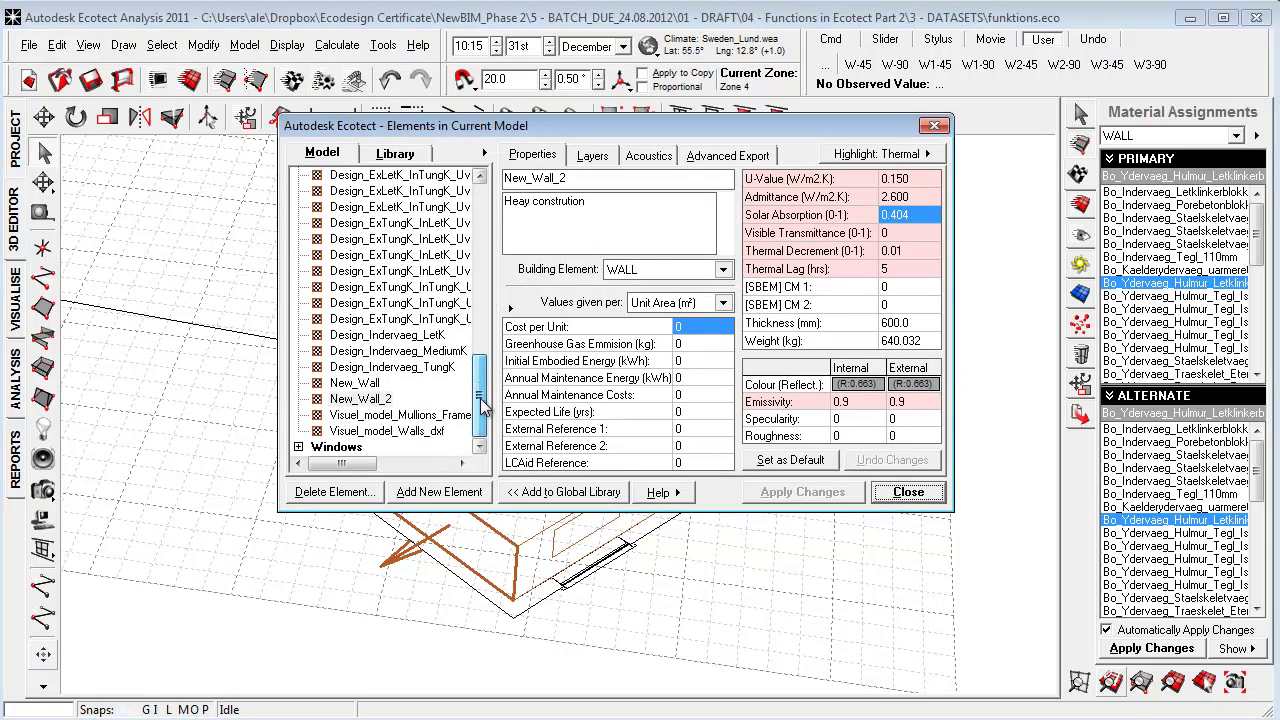
left_click(360, 398)
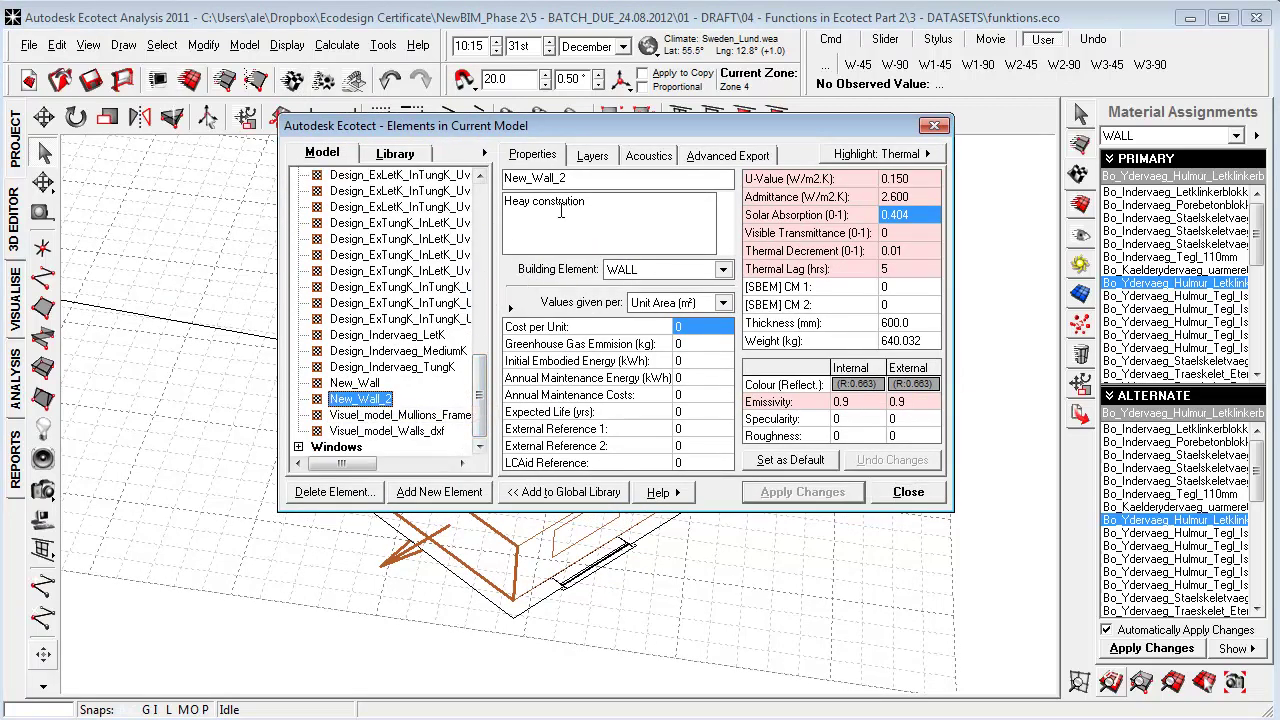
Step: Rename it New_Wall_3 and add it as a new wall element
left_click(586, 180)
key("BackSpace")
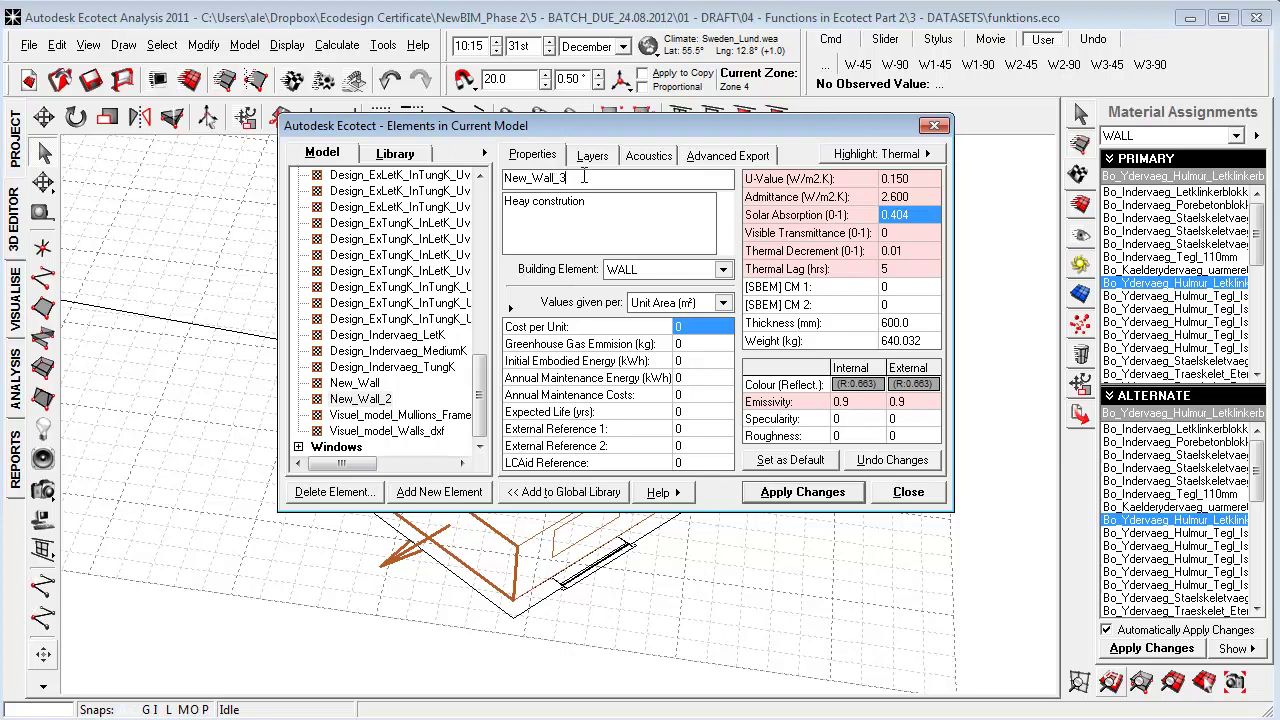
type("3")
left_click(460, 494)
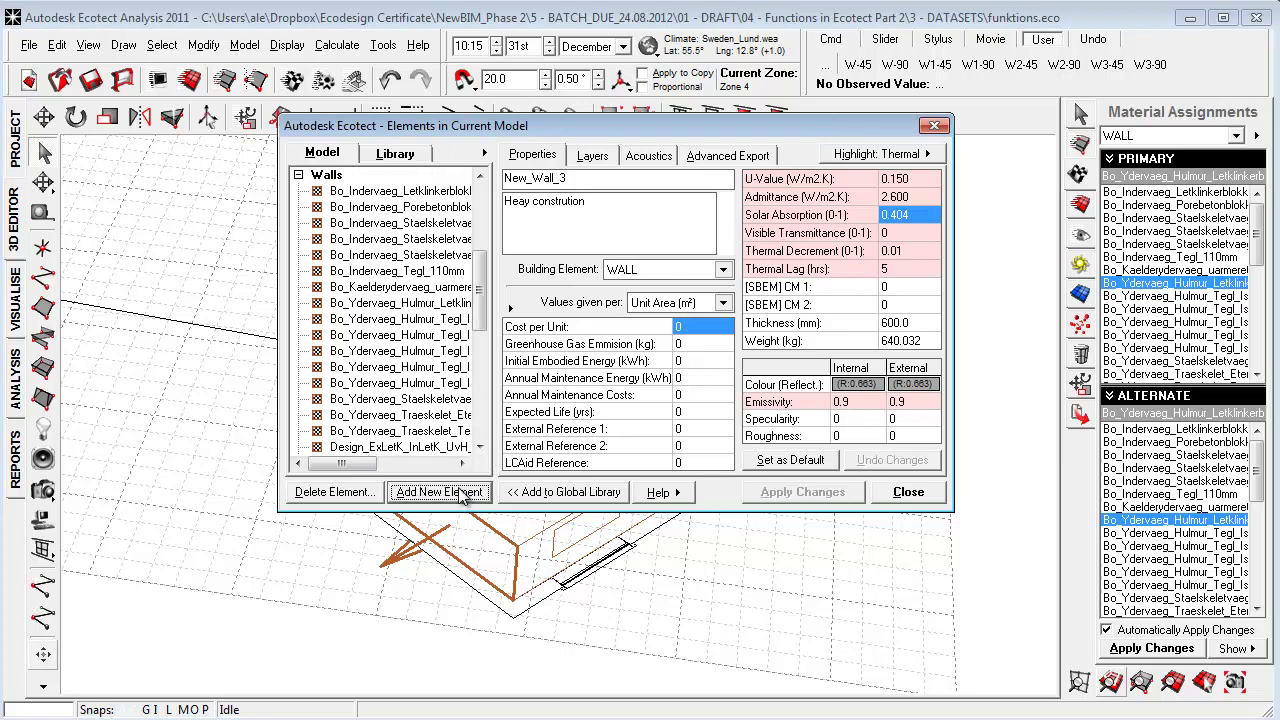
left_click_drag(479, 272, 478, 402)
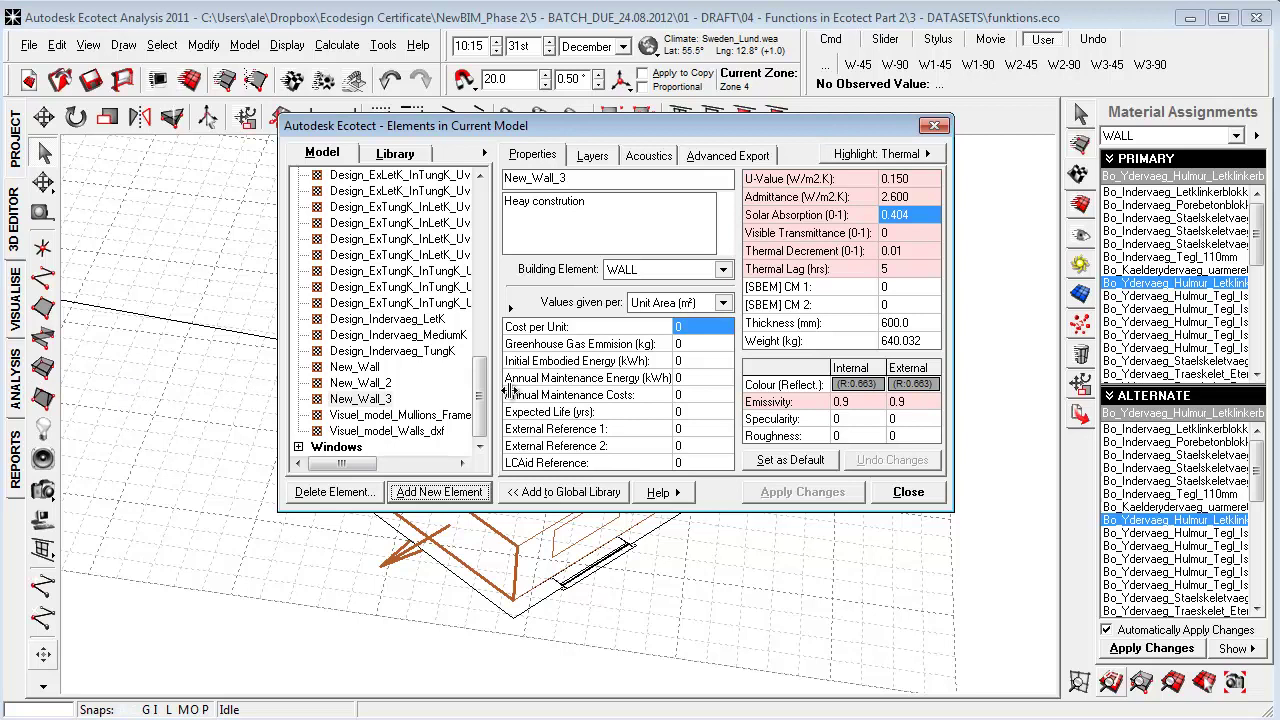
left_click(895, 158)
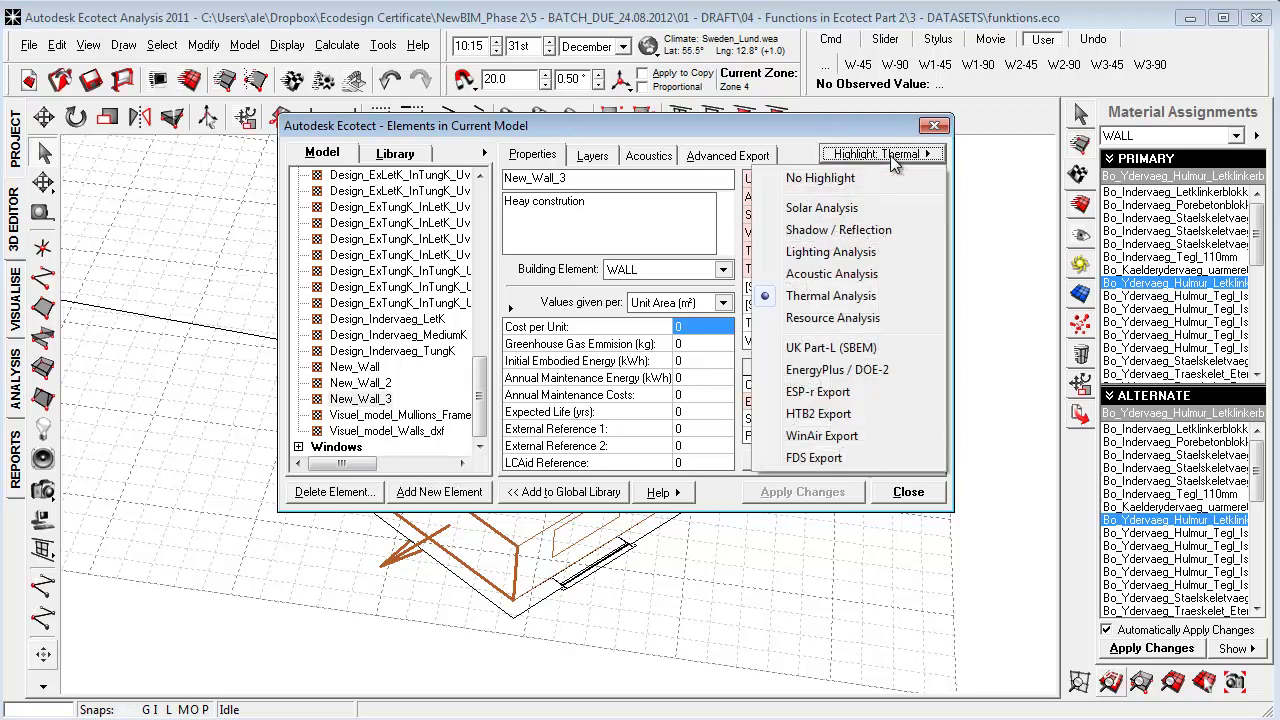
Step: Highlight Lighting Analysis properties, showing solar absorption 0.404 and visible transmittance 0 for New_Wall_3
left_click(840, 254)
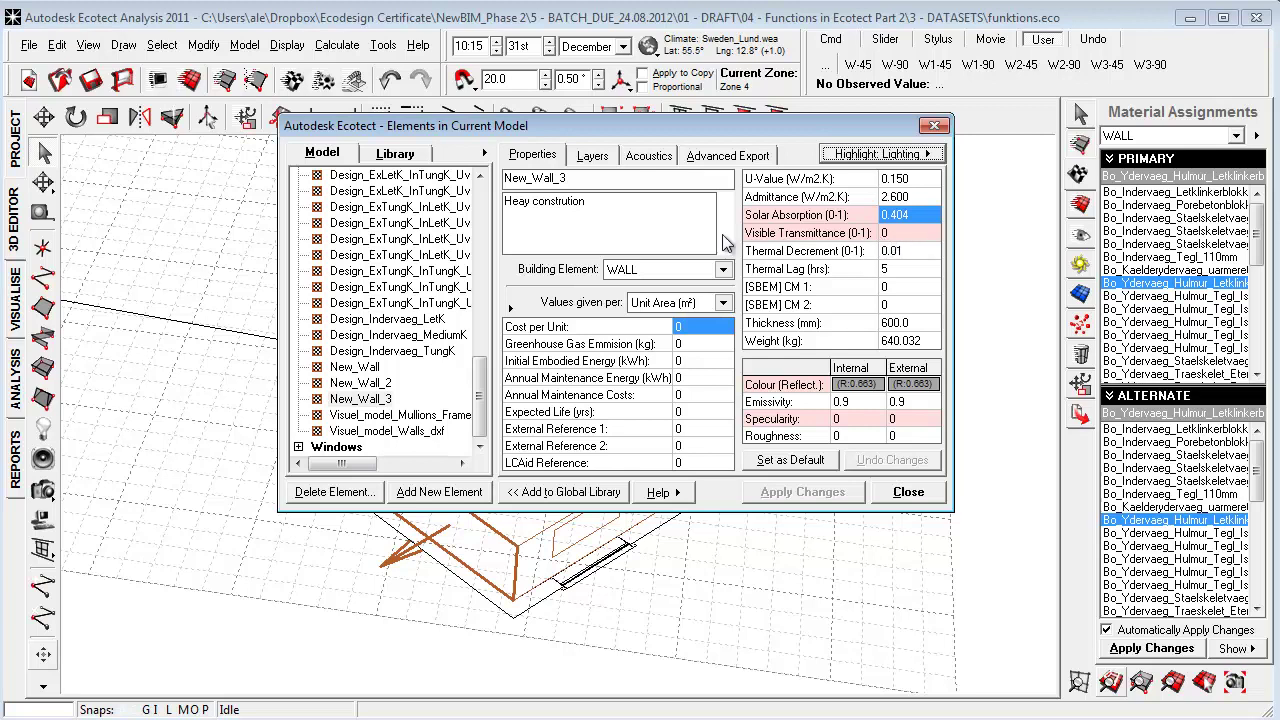
left_click(897, 238)
left_click(901, 286)
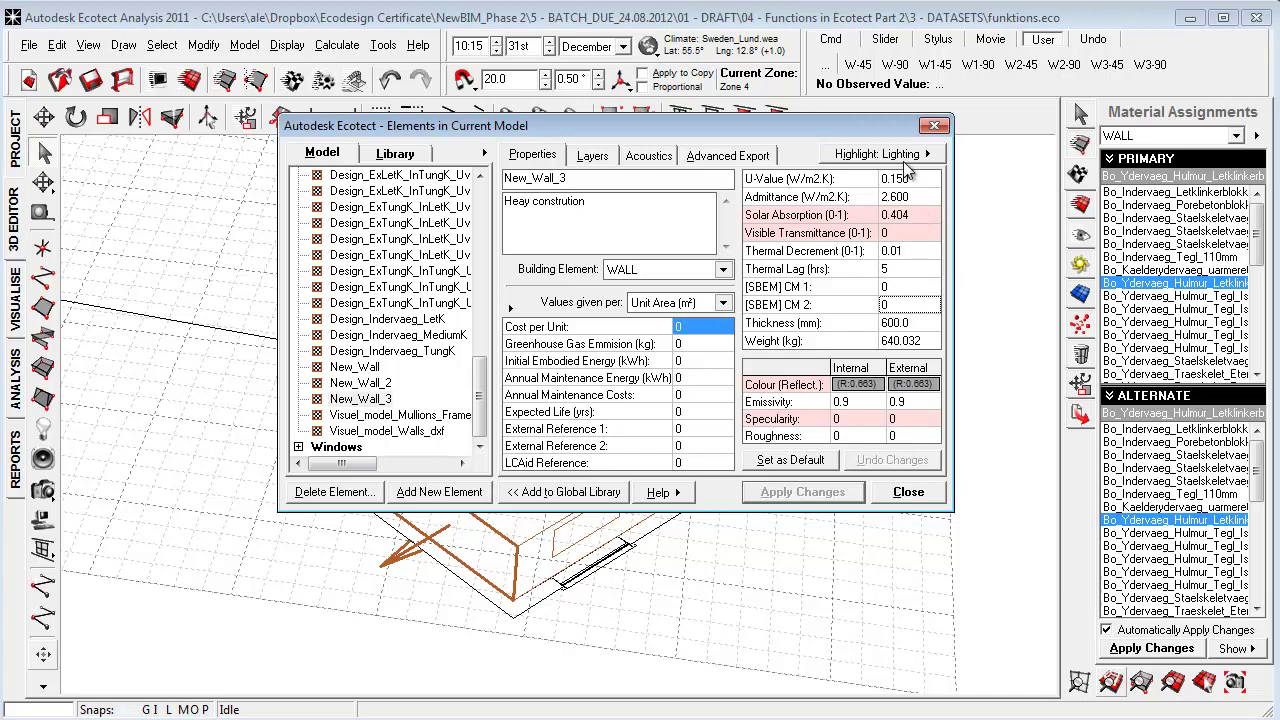
Step: On the Layers tab, keep Concrete & Screeds and set the Brick Masonry Medium width to 108
left_click(607, 157)
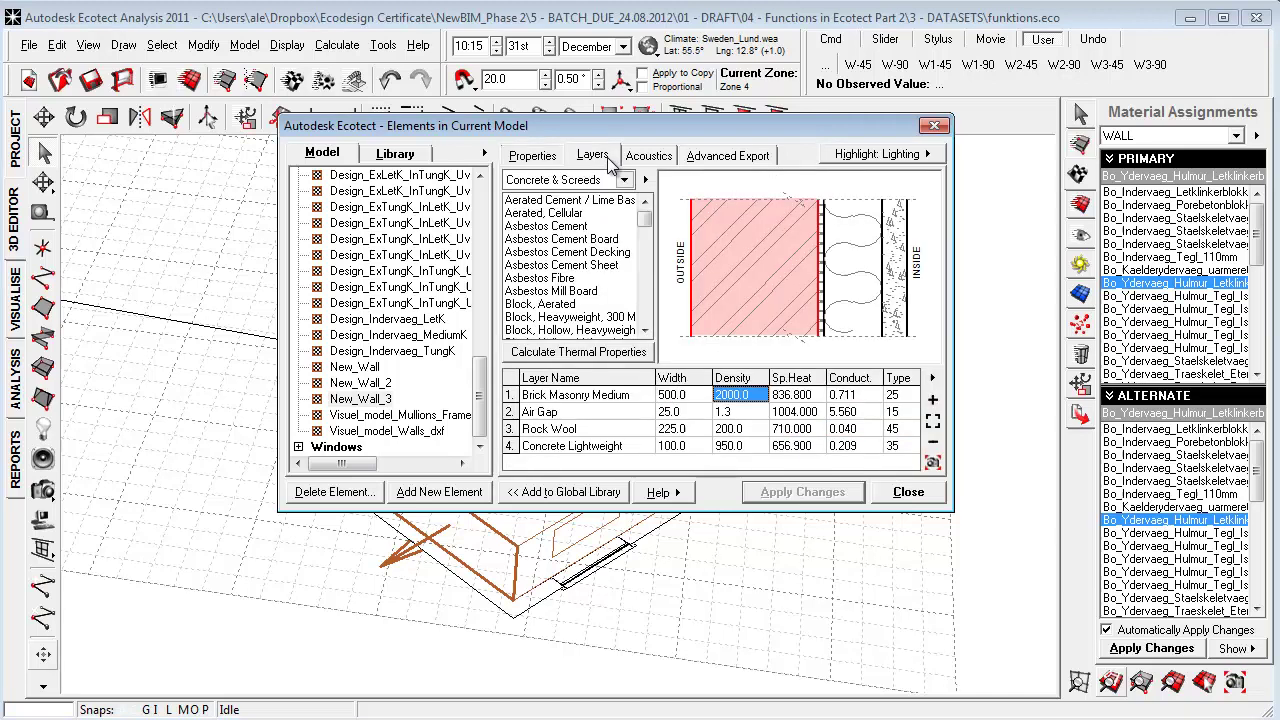
left_click(605, 178)
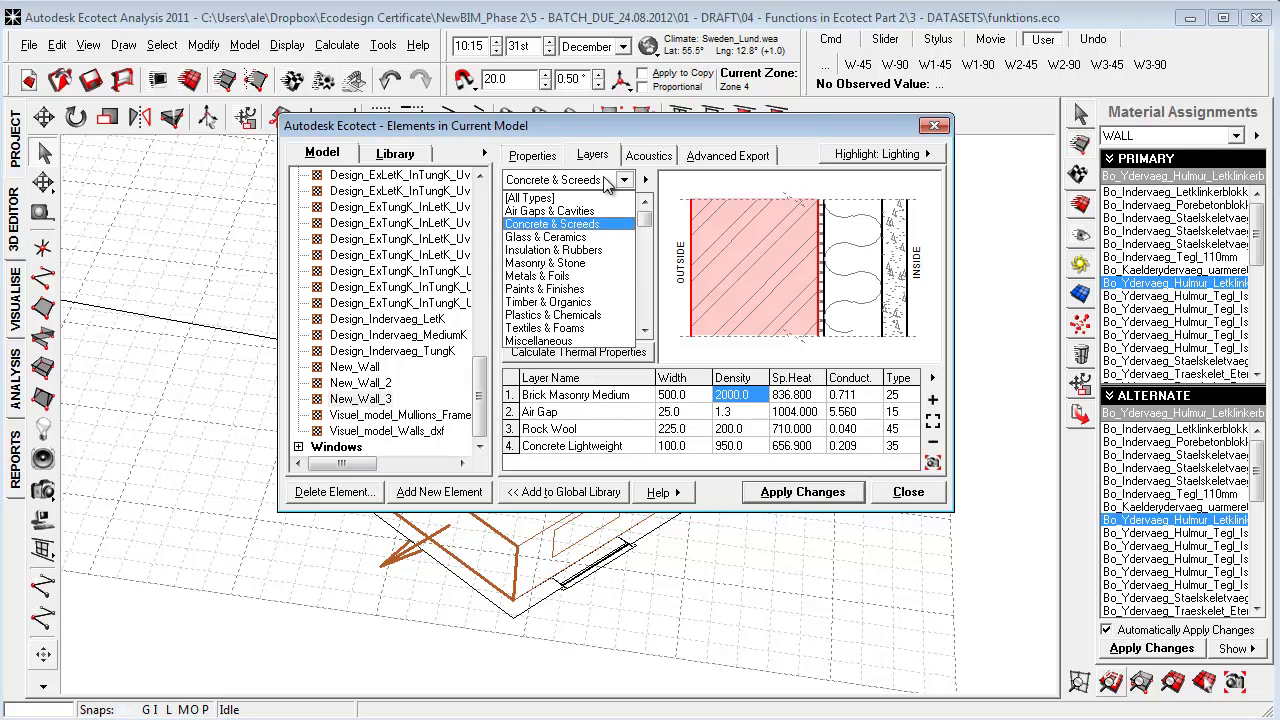
left_click(578, 222)
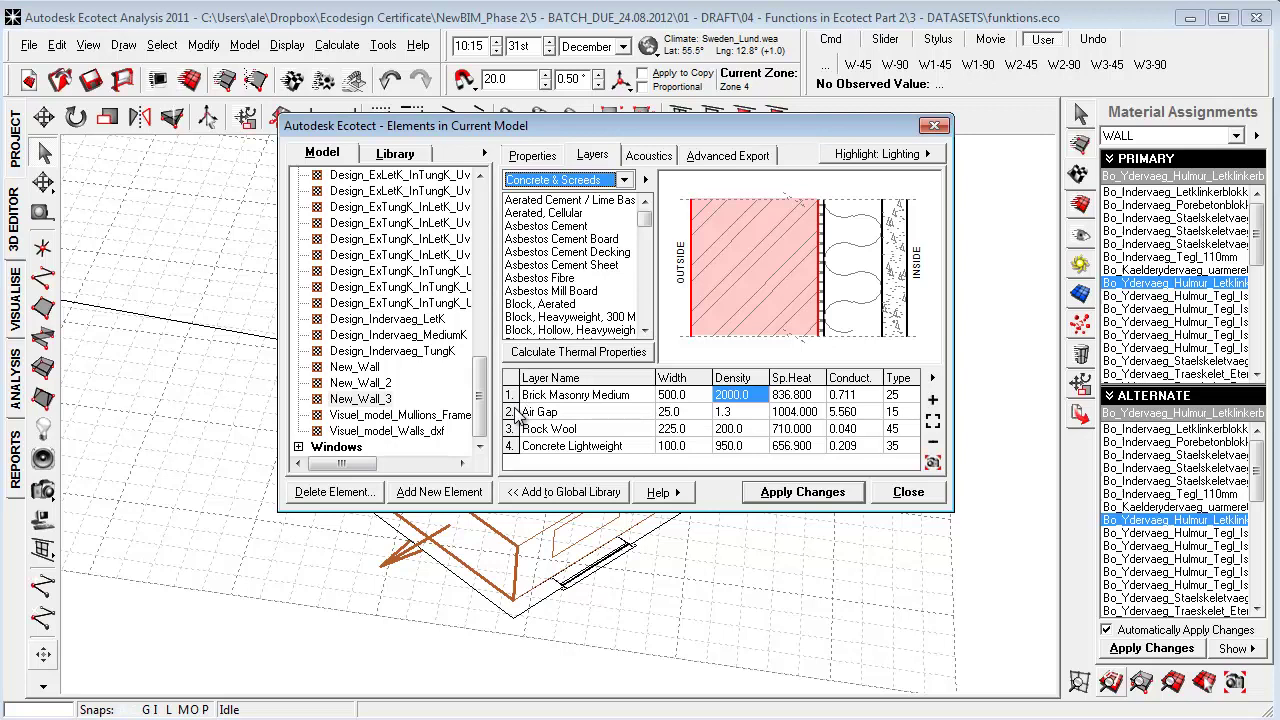
left_click(672, 396)
type("108")
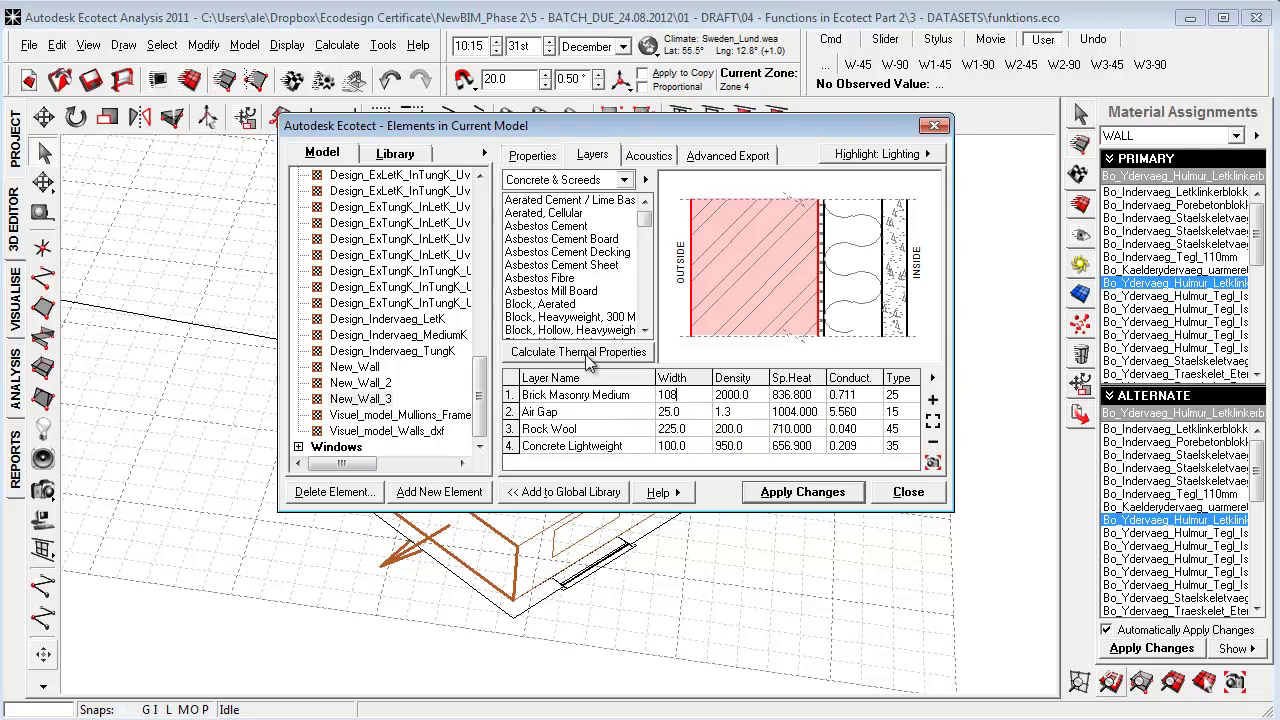
left_click(535, 400)
right_click(511, 413)
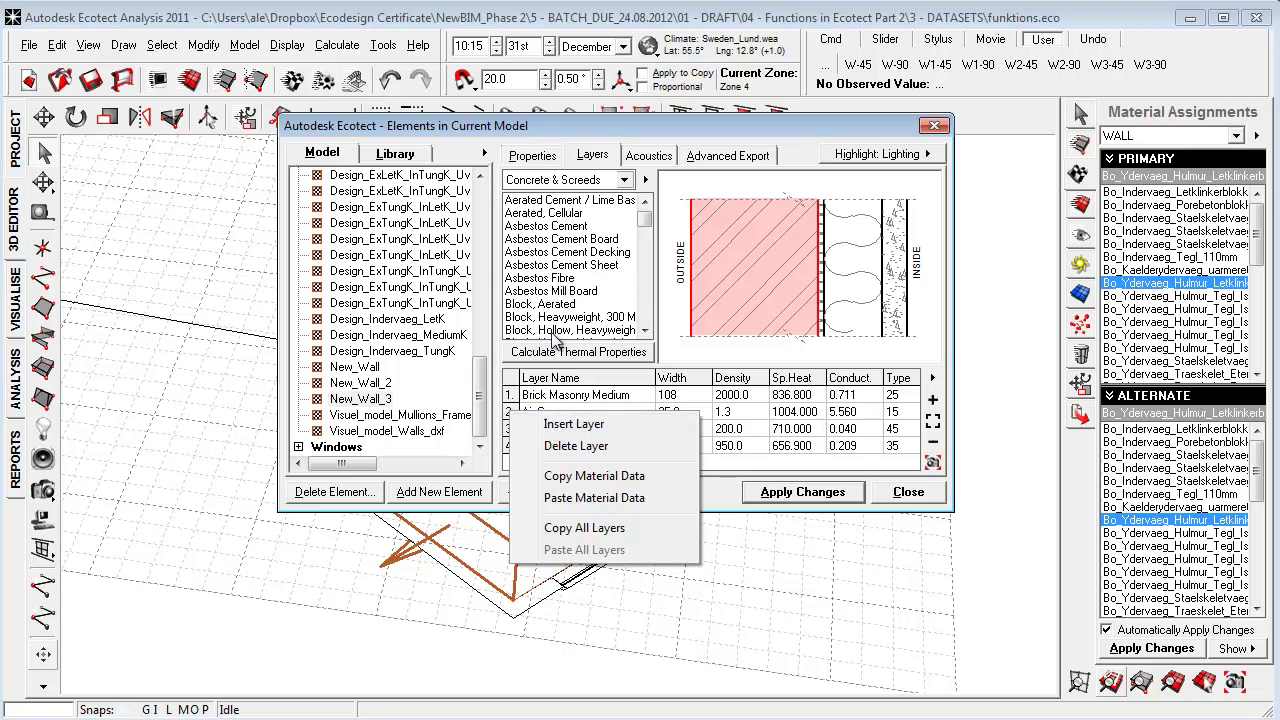
left_click(594, 383)
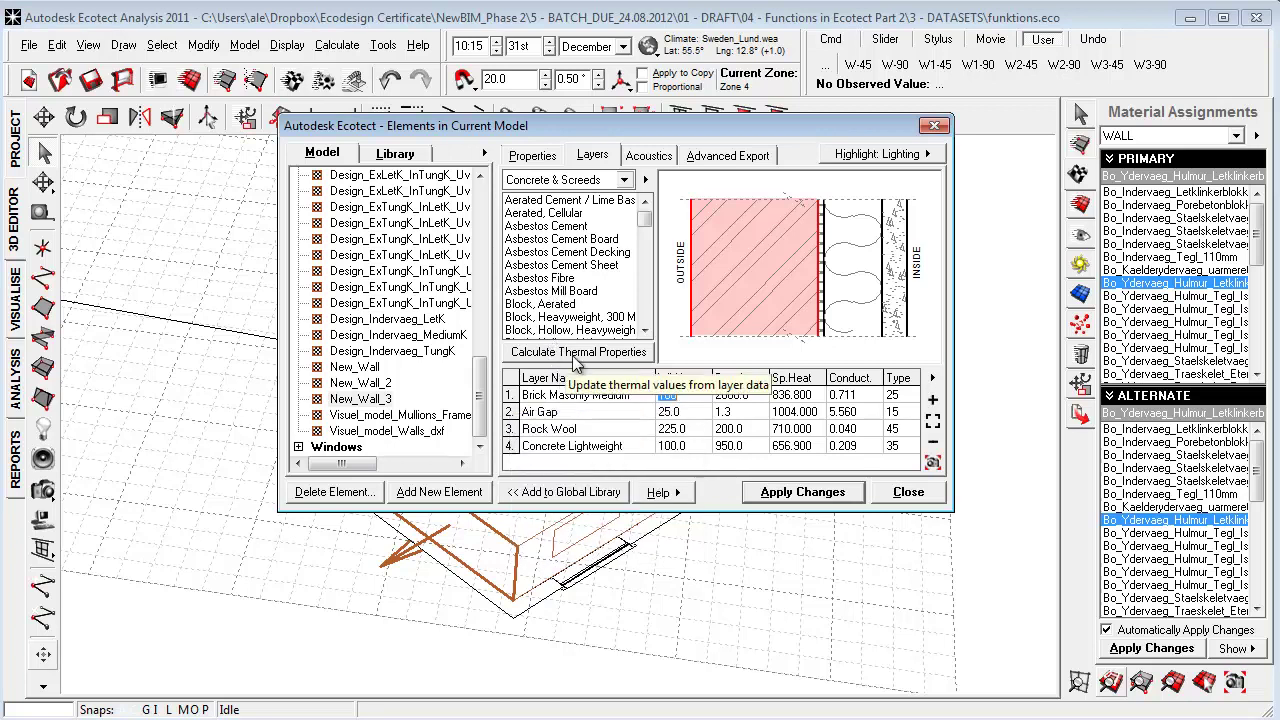
Step: Calculate New_Wall_3's thermal properties from its layers and dismiss the Thermal Lag warning
left_click(596, 354)
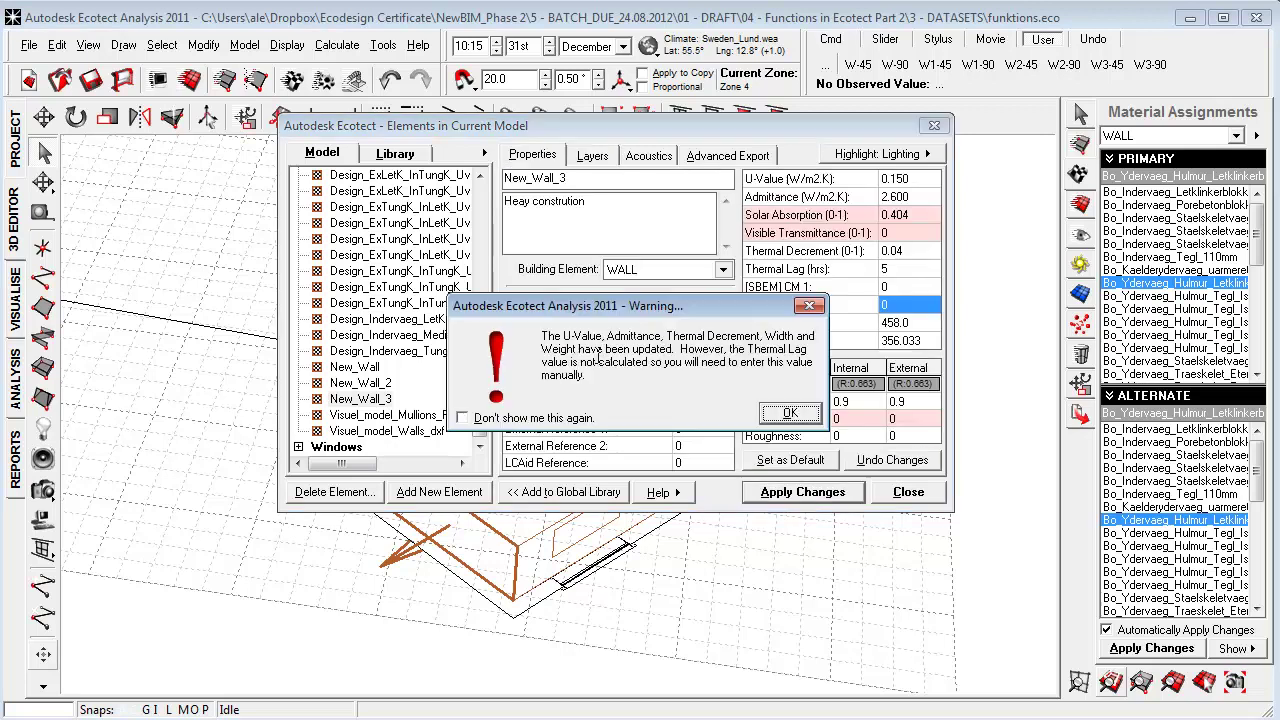
left_click_drag(733, 316, 607, 214)
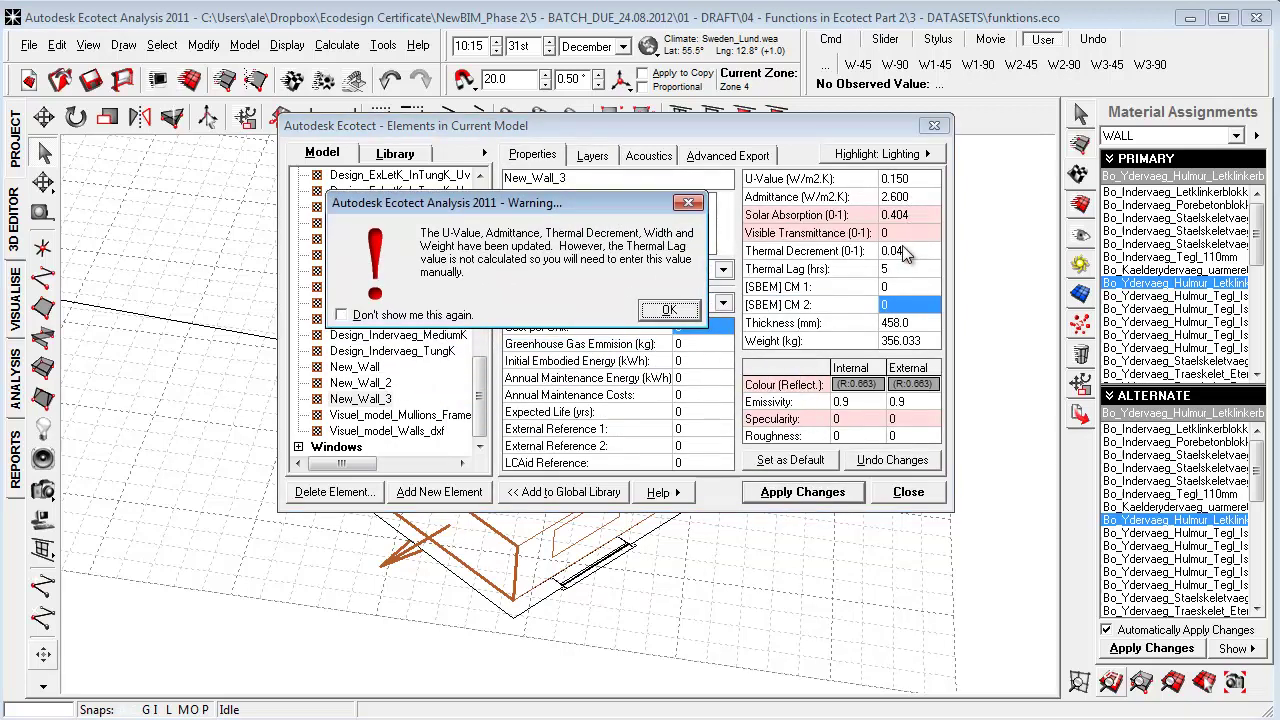
key("Return")
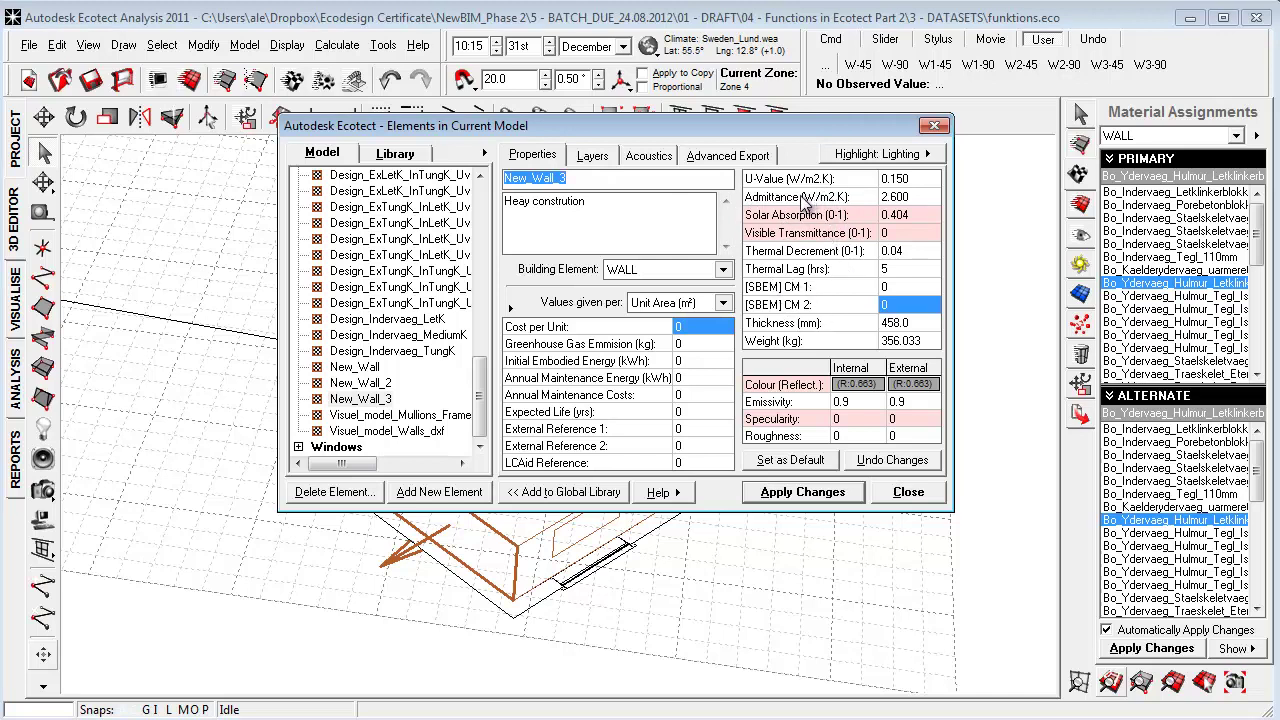
left_click(799, 181)
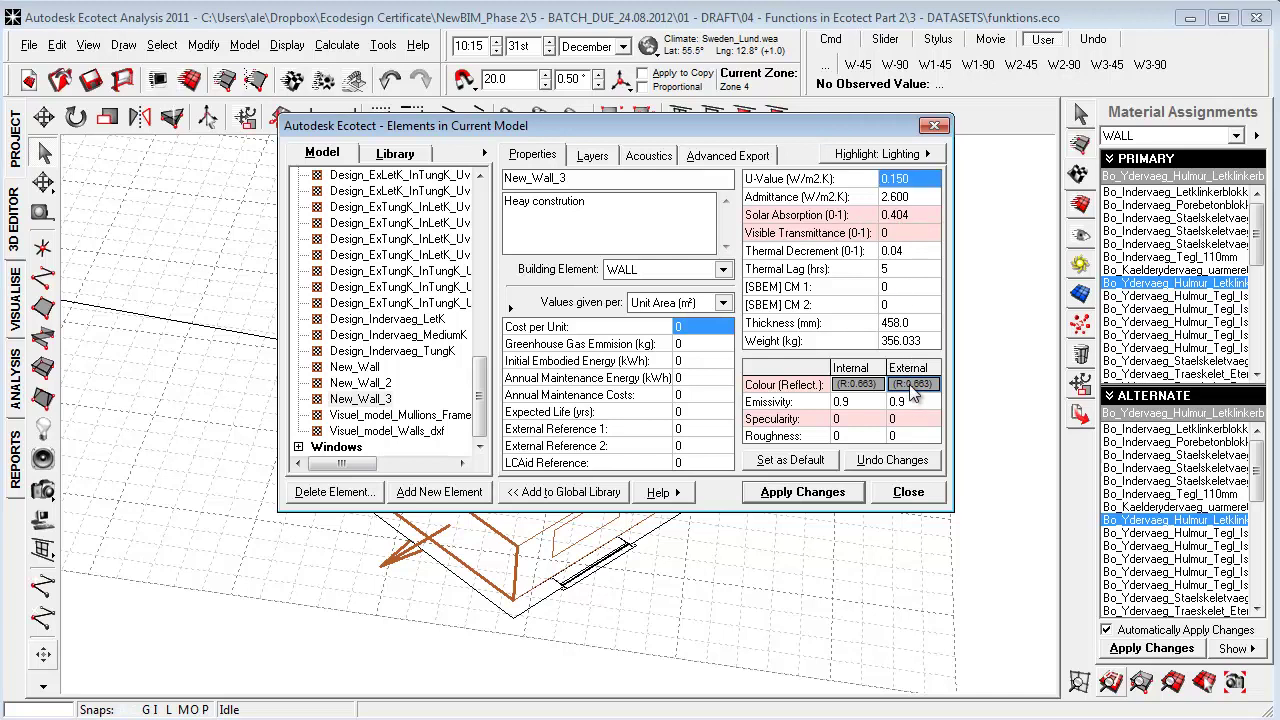
Step: Set New_Wall_3's external colour to light grey C6C6C6, reflectivity 0.776, updating solar absorption
left_click(912, 390)
left_click(955, 390)
left_click_drag(656, 131, 452, 166)
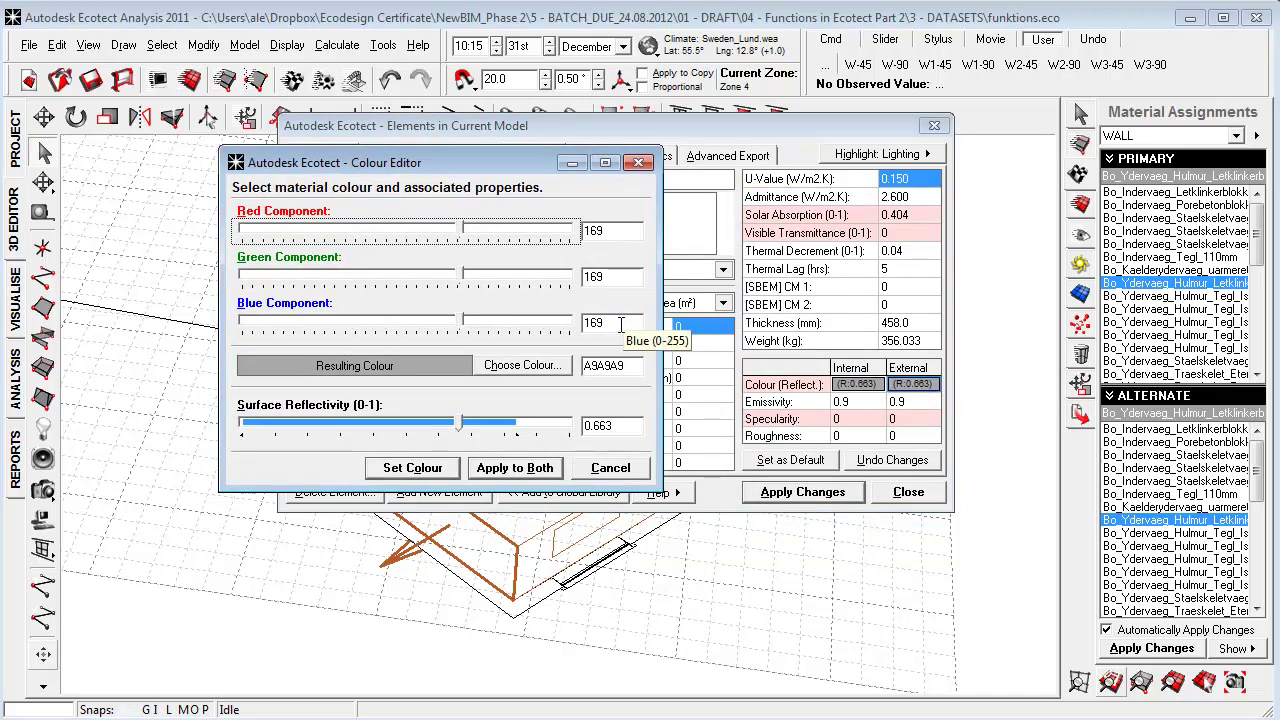
left_click_drag(458, 430, 276, 428)
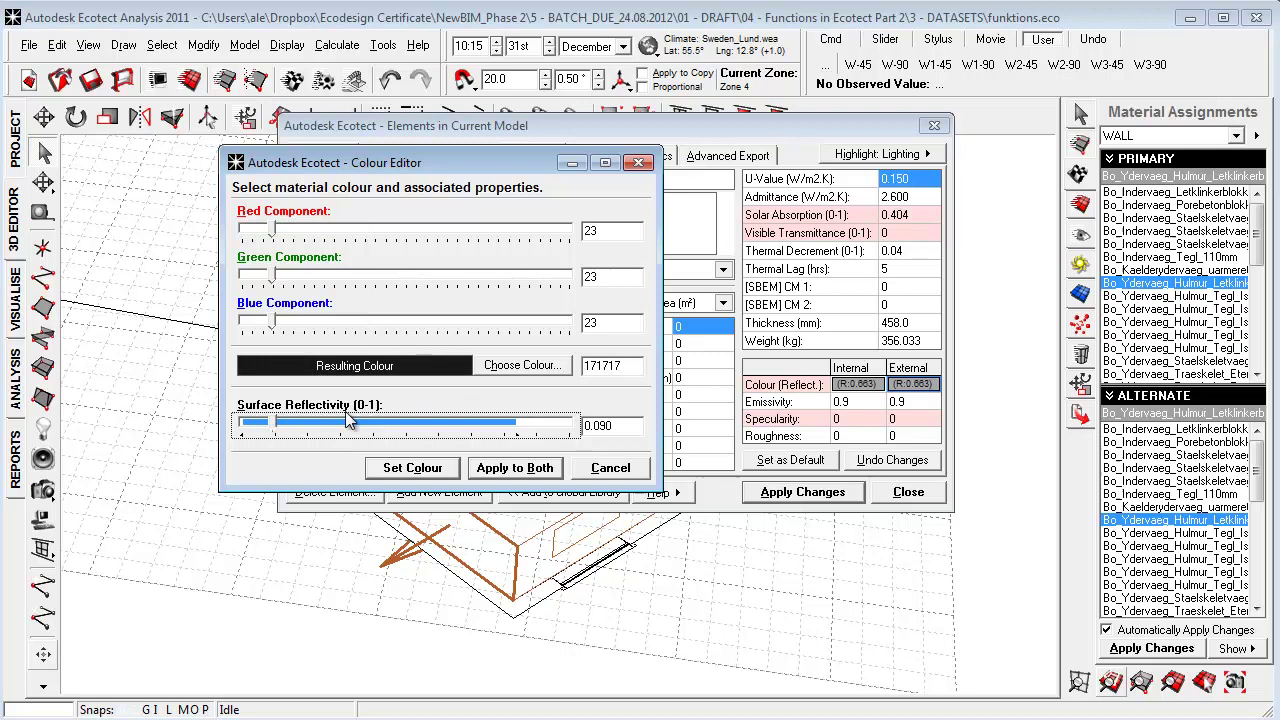
left_click_drag(273, 427, 498, 428)
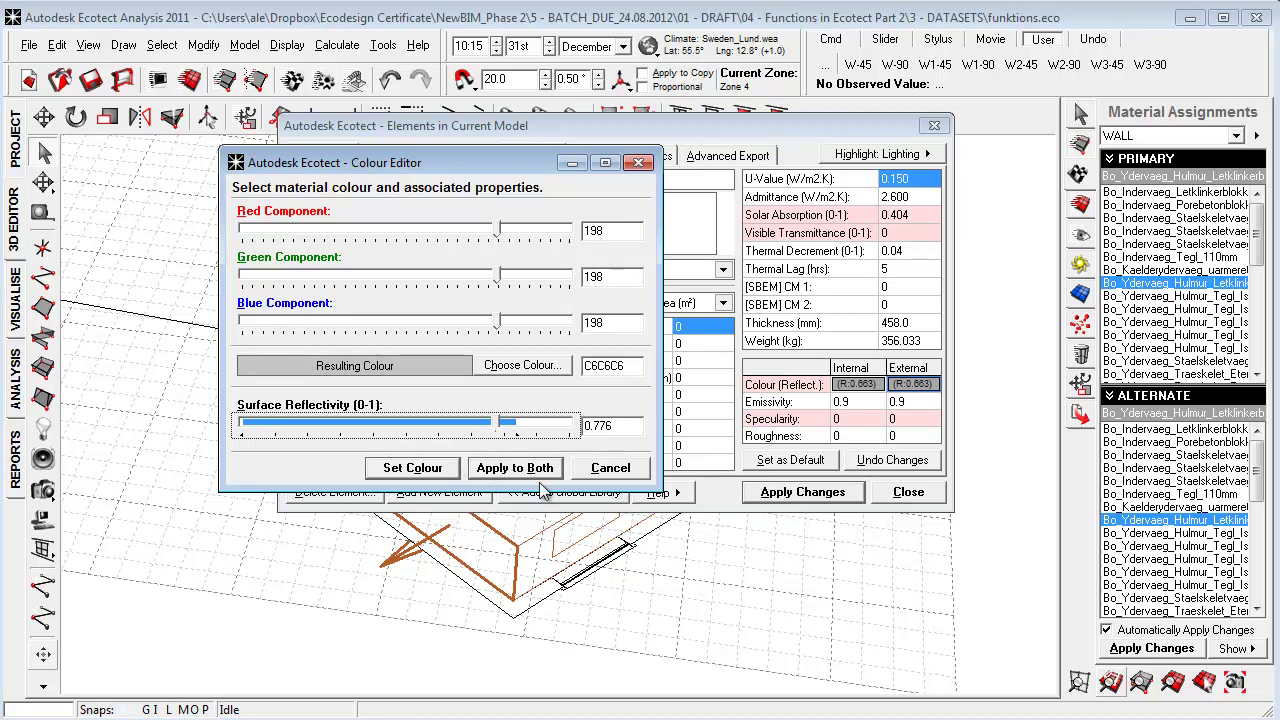
left_click(424, 470)
left_click(722, 414)
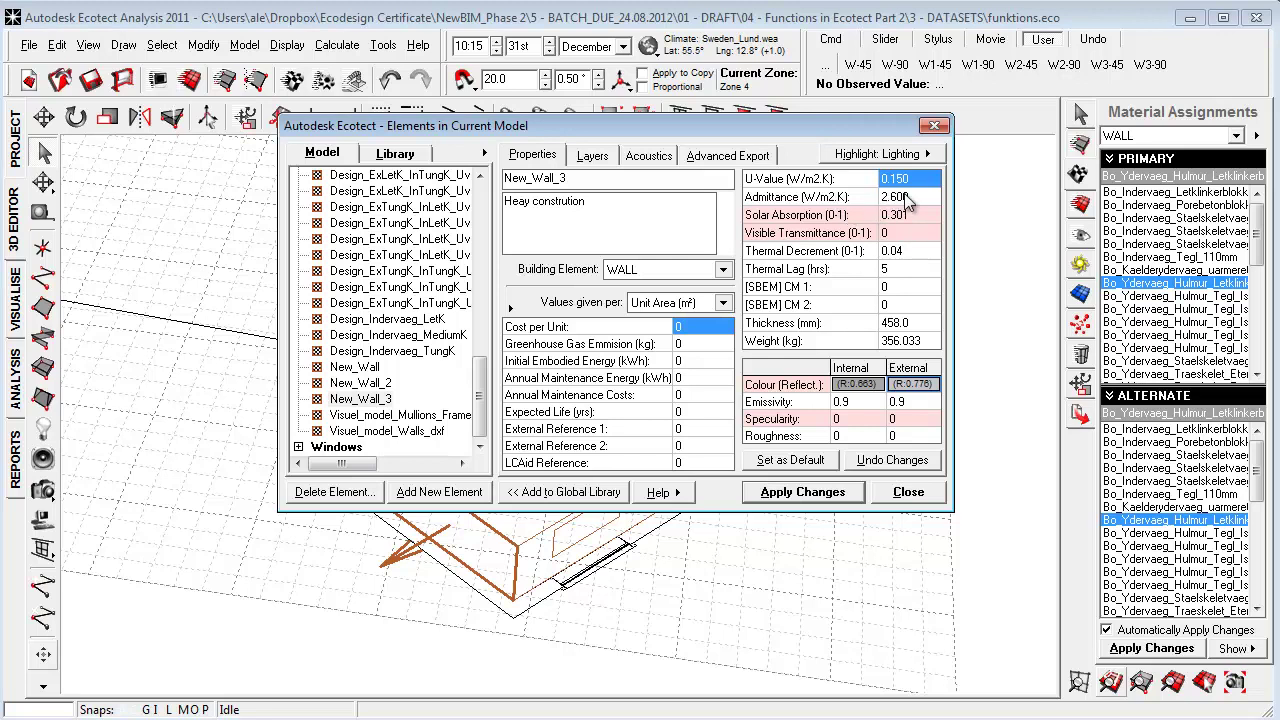
Step: Review New_Wall_3's Admittance, Solar Absorption and Thermal Decrement values
left_click(592, 156)
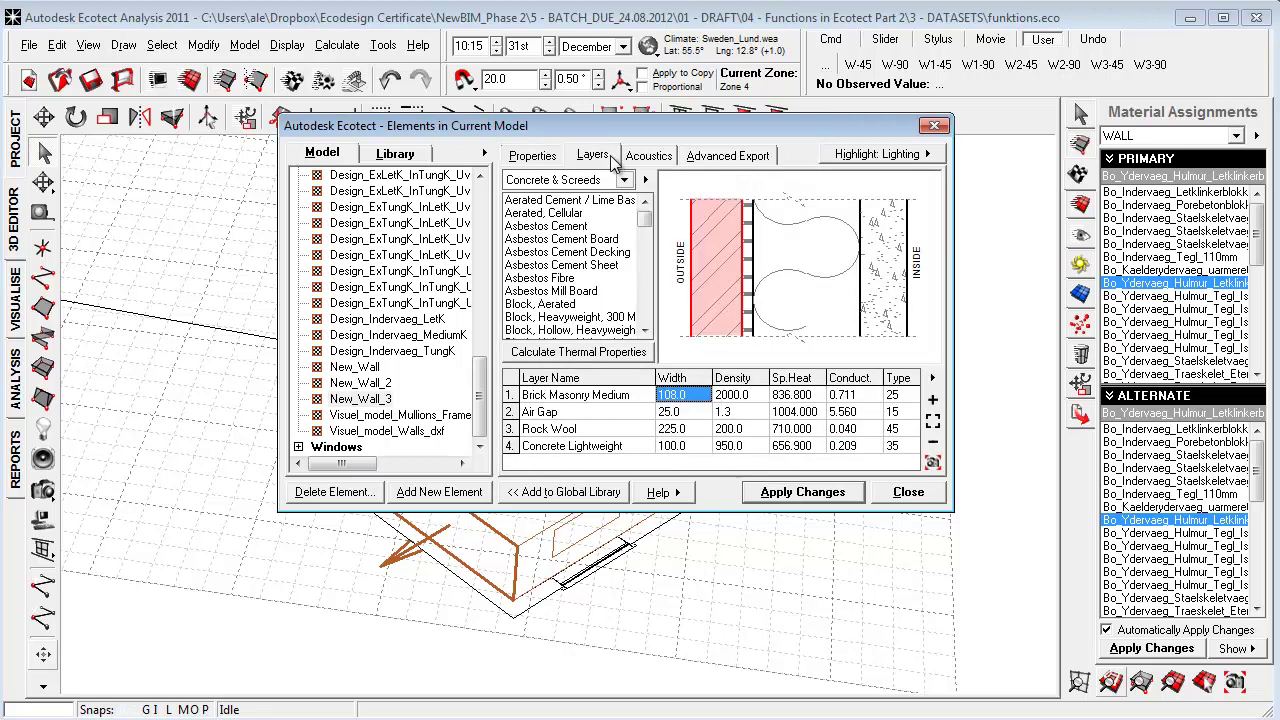
left_click(540, 156)
left_click(915, 197)
left_click(918, 216)
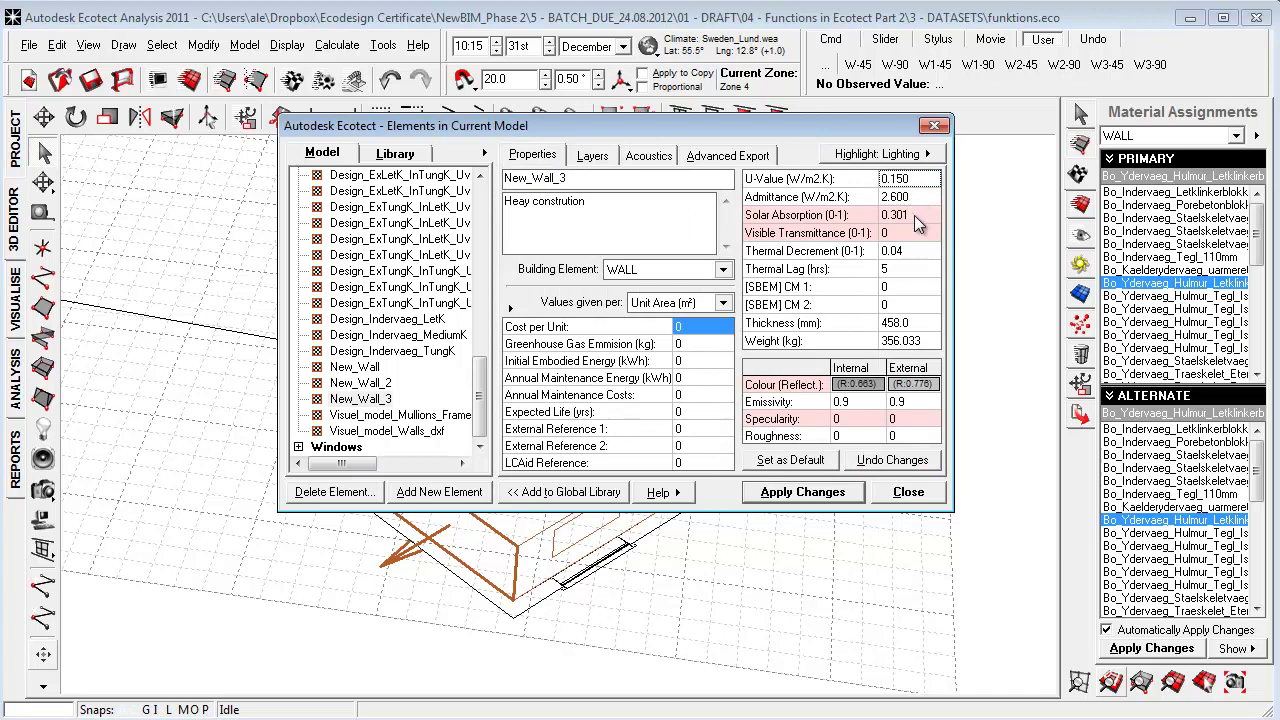
left_click(918, 250)
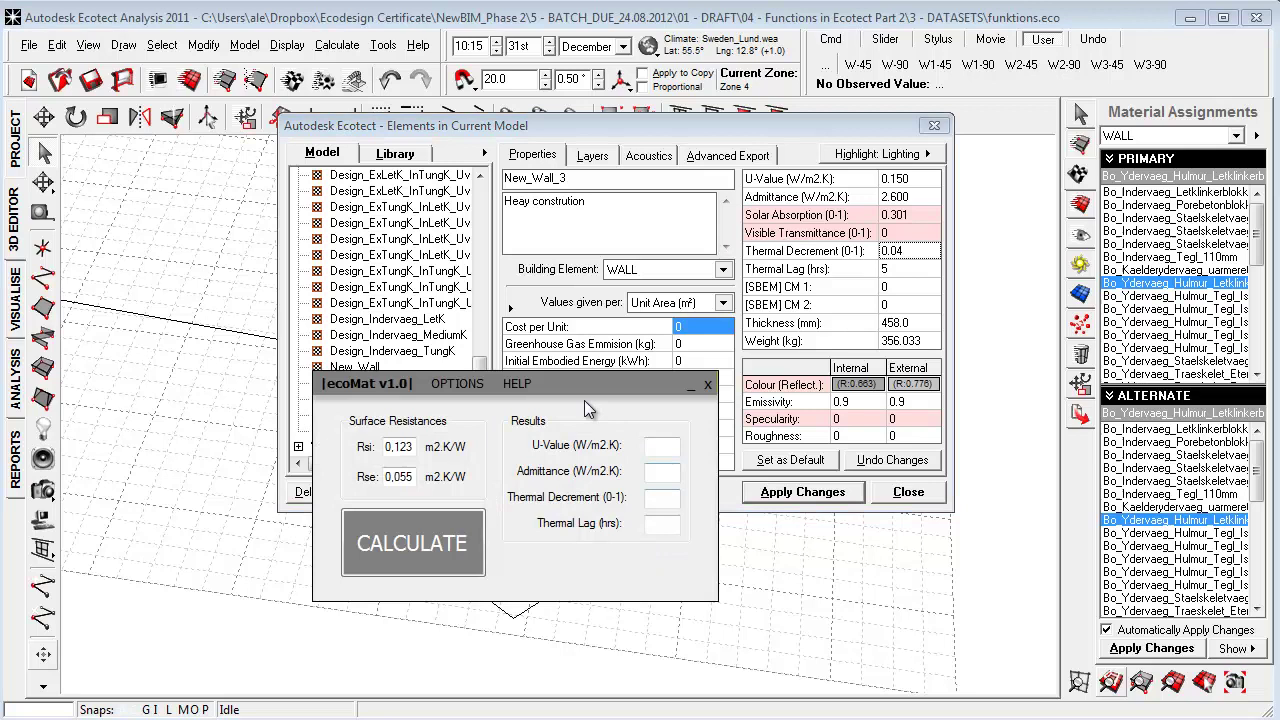
Step: Place the ecoMat calculator beside the wall's layer table, both visible
left_click_drag(558, 378, 438, 330)
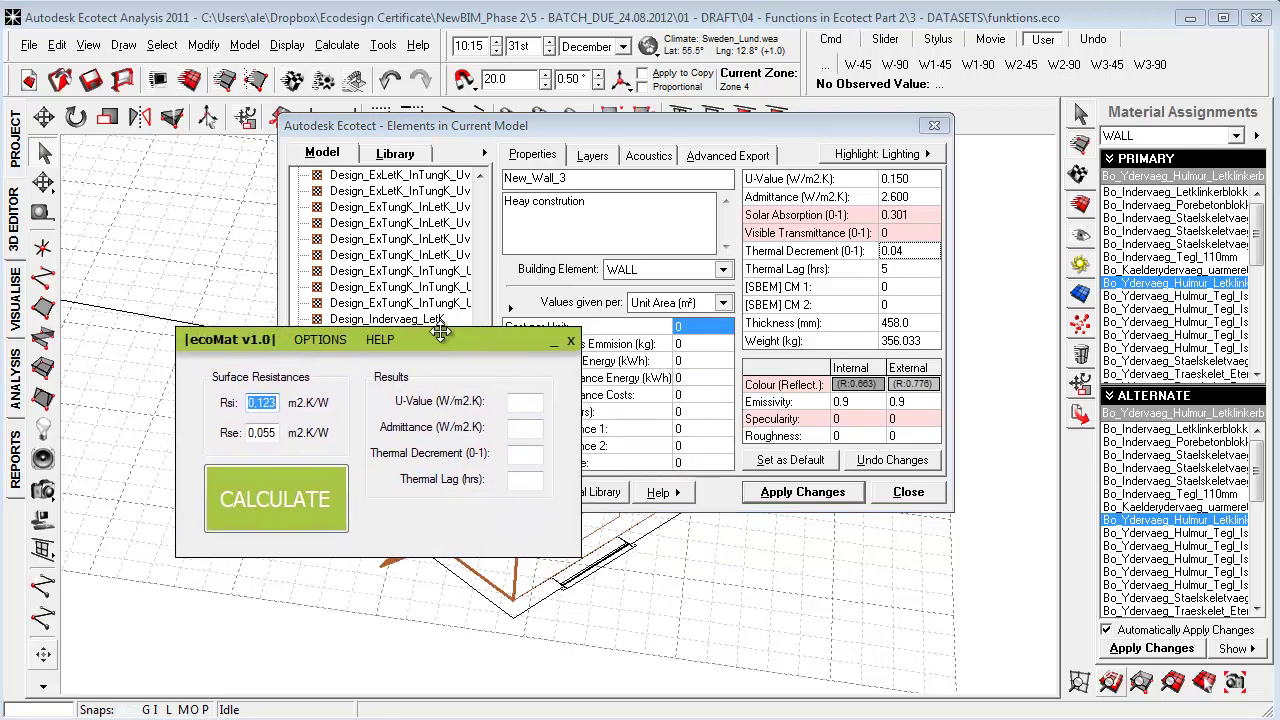
left_click(592, 155)
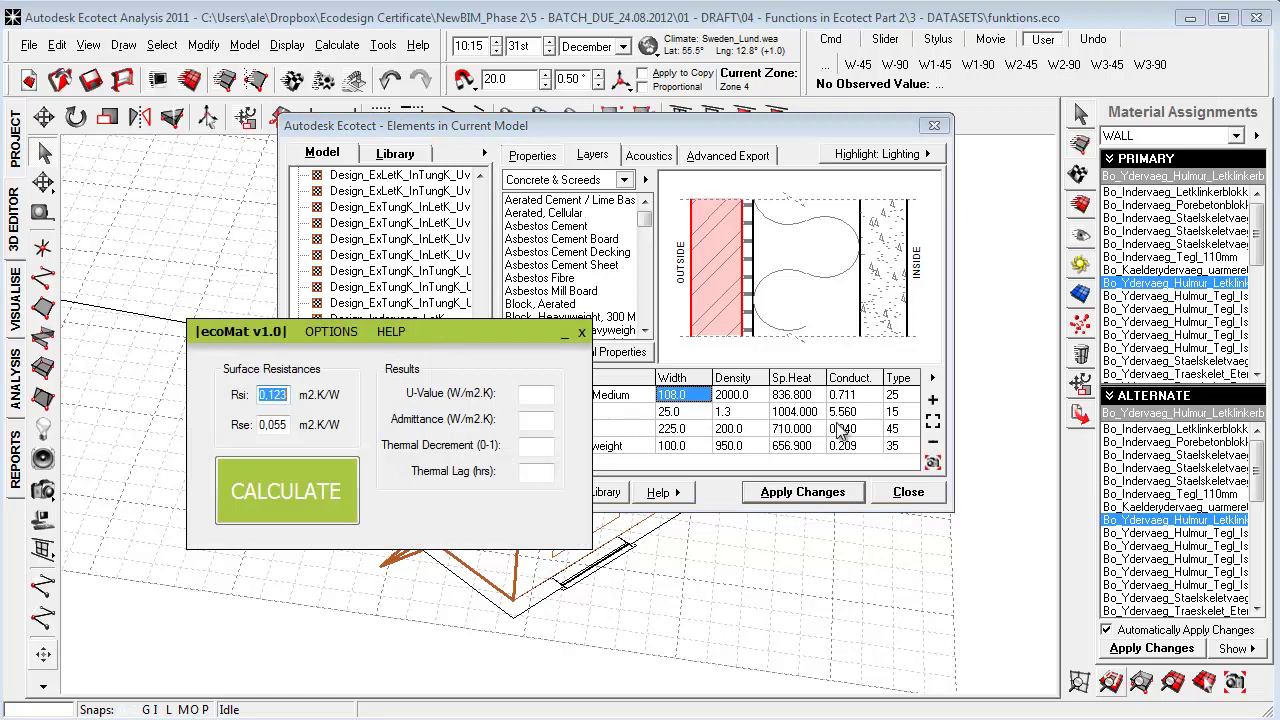
right_click(936, 397)
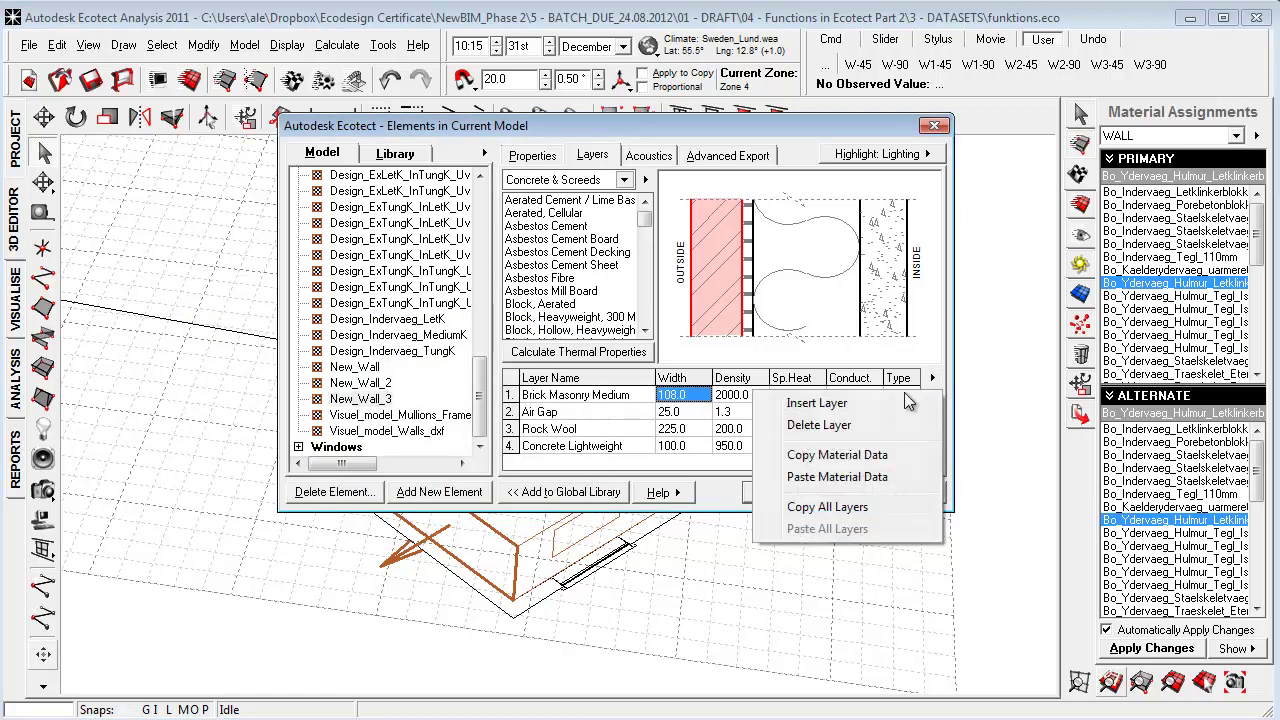
left_click(868, 458)
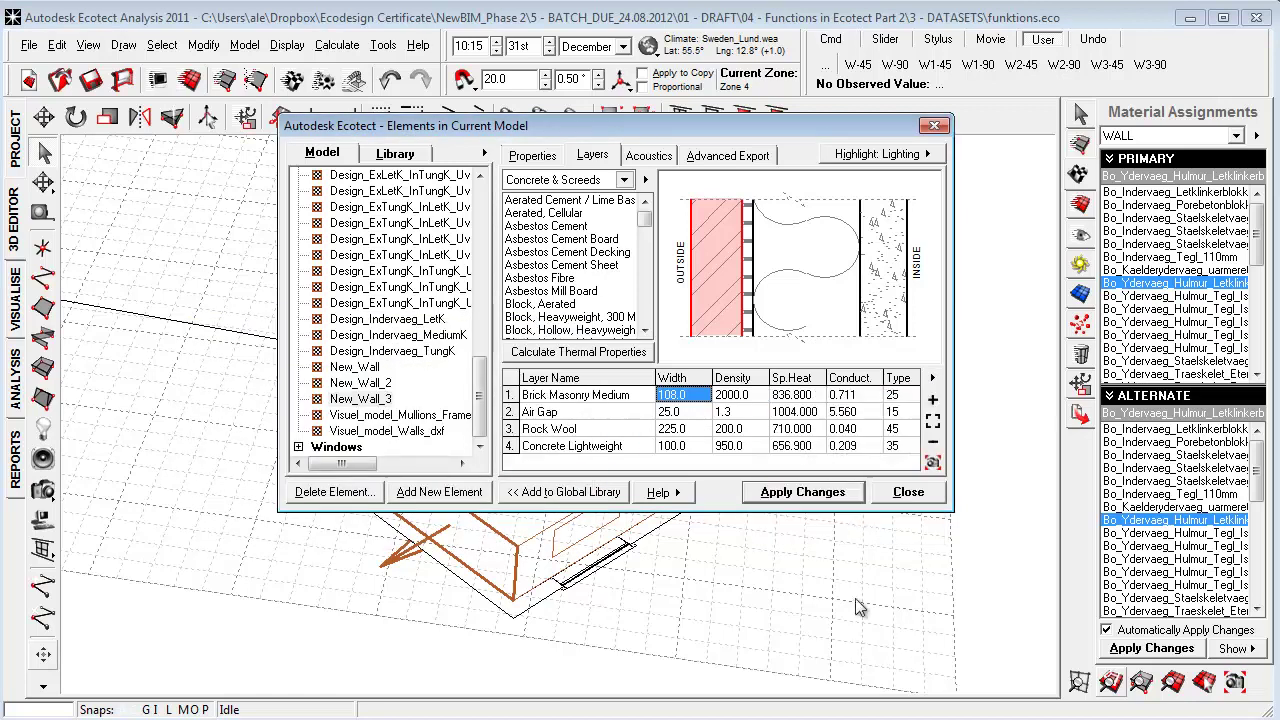
key("alt+Tab")
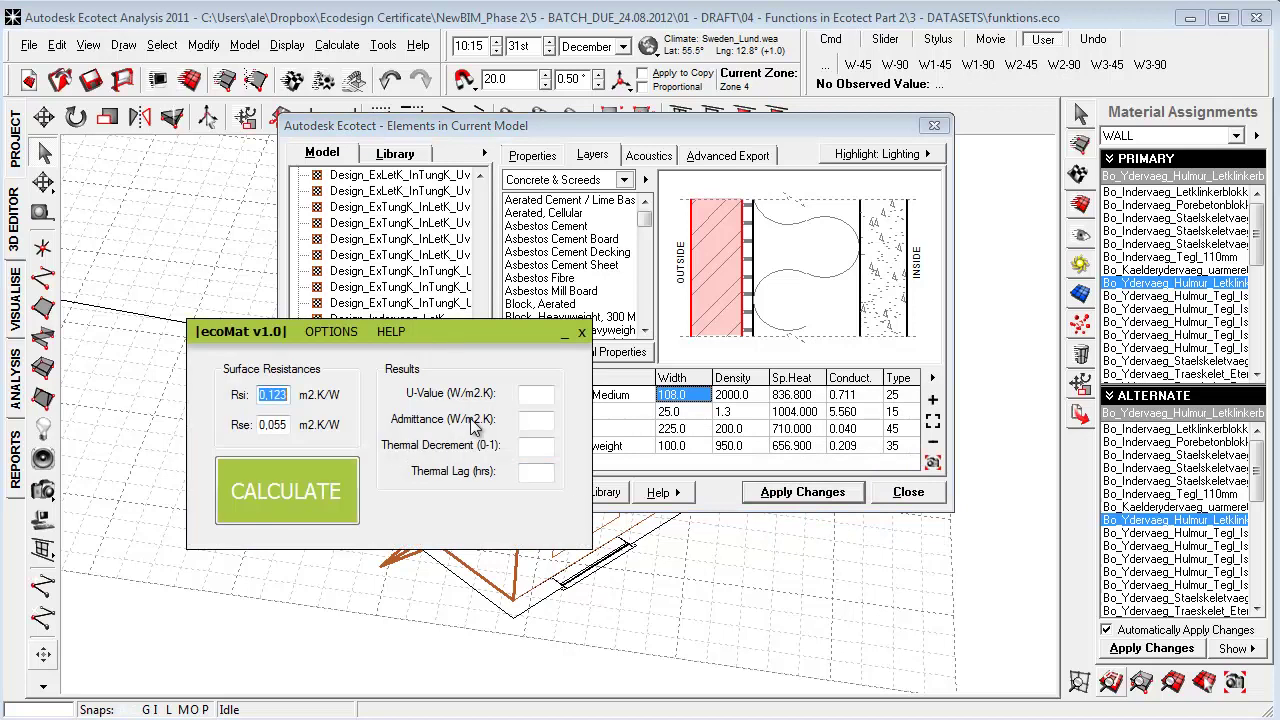
Step: Calculate in ecoMat: U-Value 3.03, Admittance 4.36, Decrement 0.8, Lag 3.3 hrs; move it aside
left_click(312, 502)
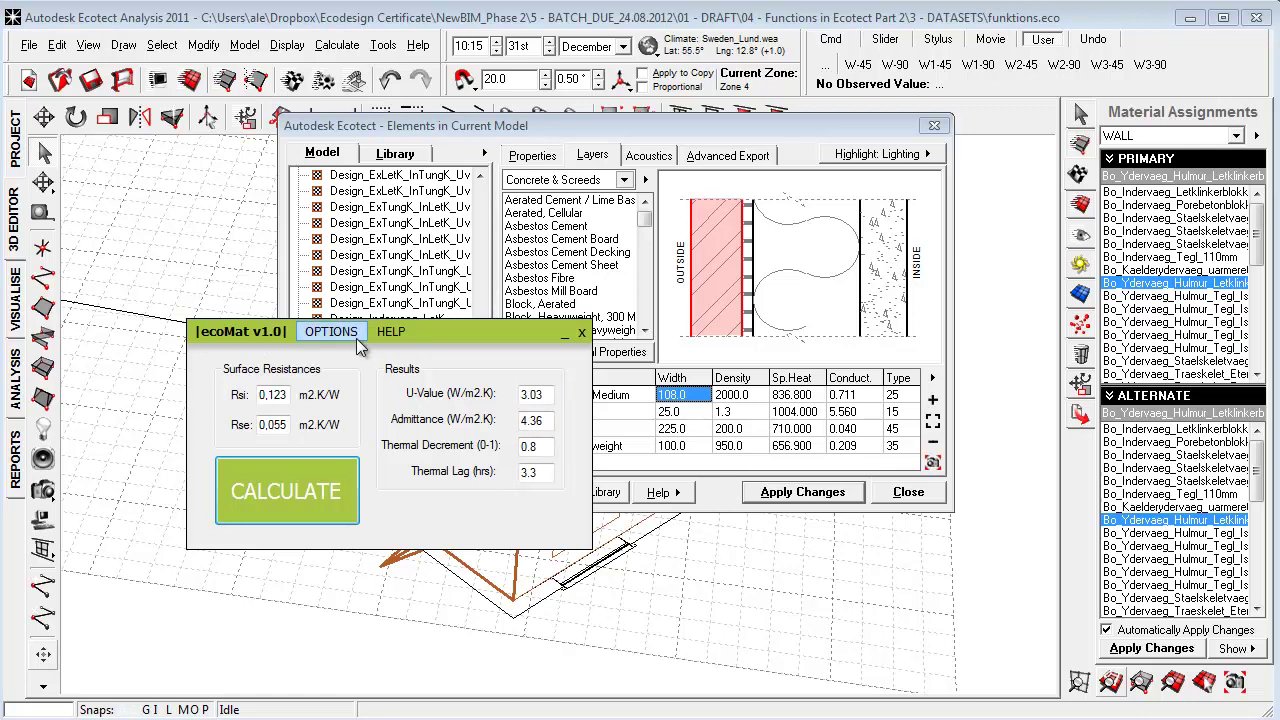
left_click_drag(513, 331, 521, 316)
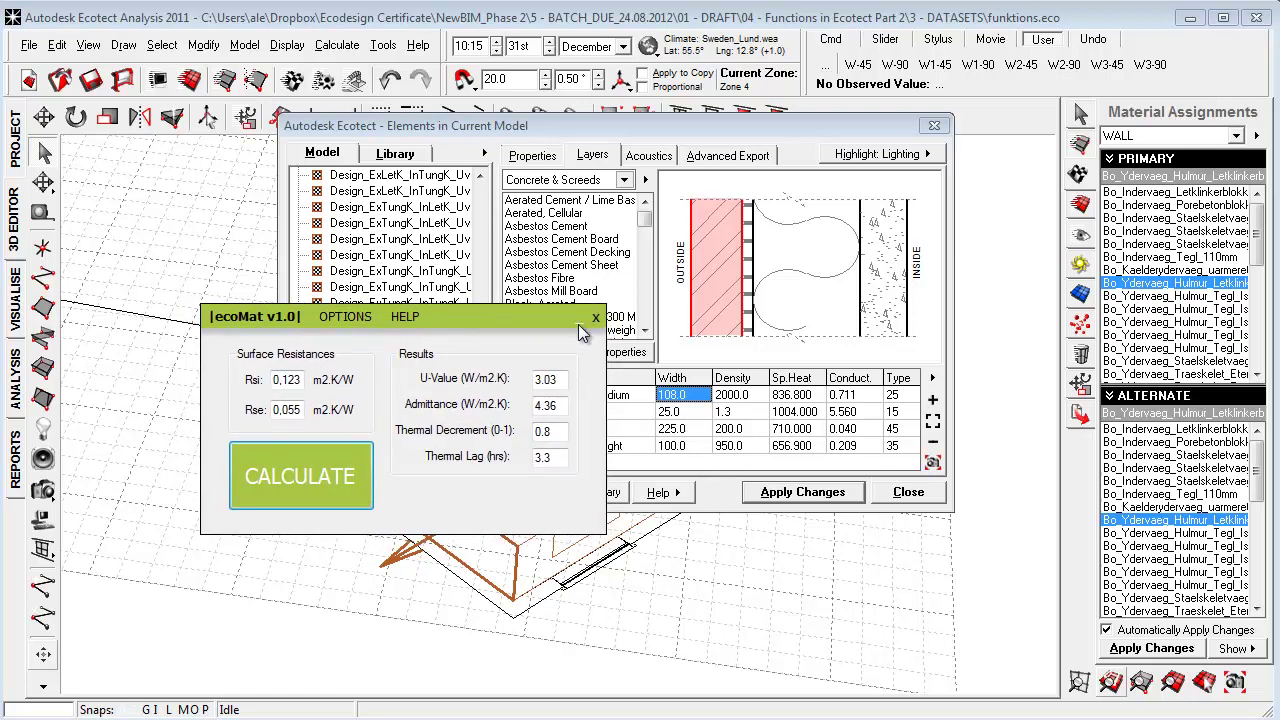
left_click_drag(479, 316, 516, 311)
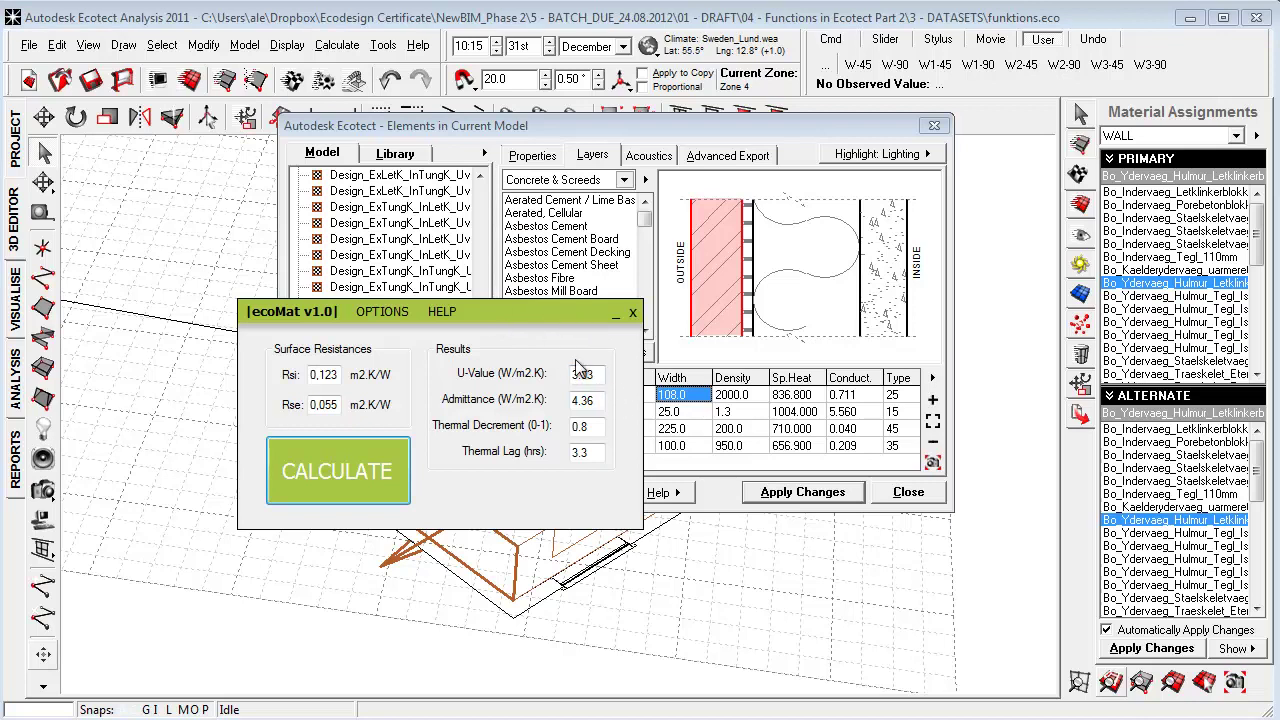
left_click_drag(548, 317, 543, 324)
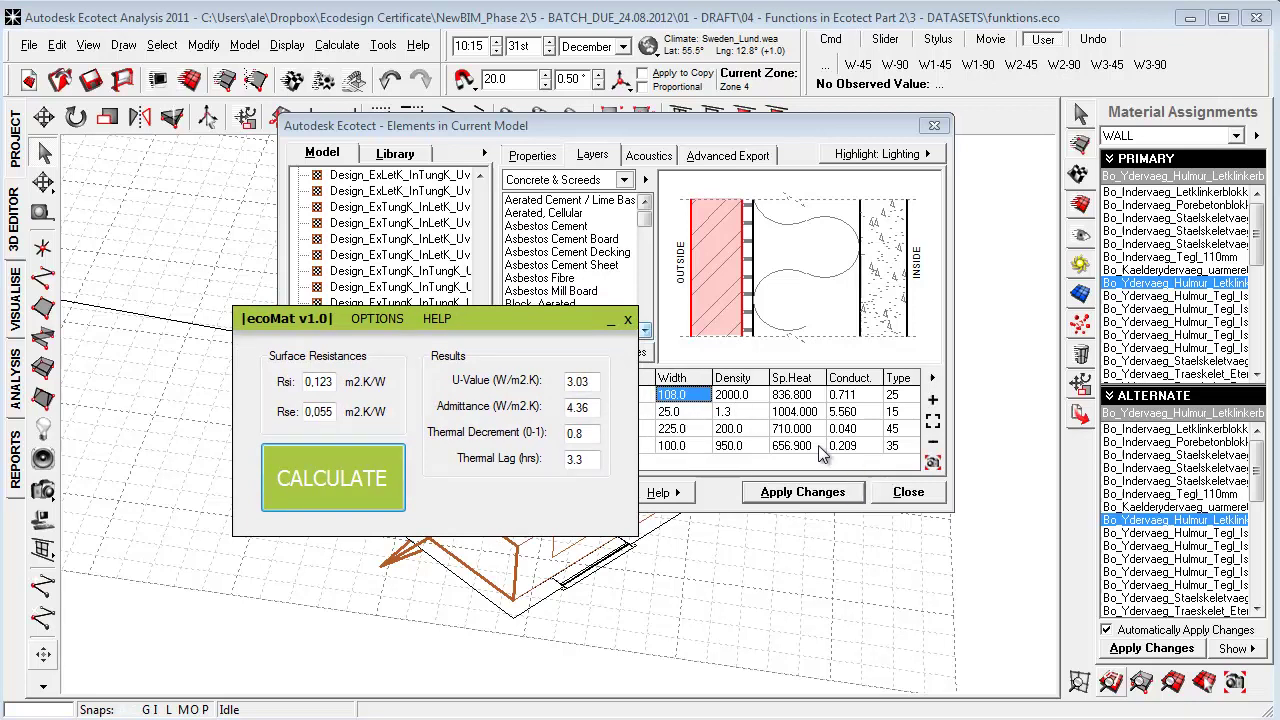
left_click_drag(497, 347, 365, 534)
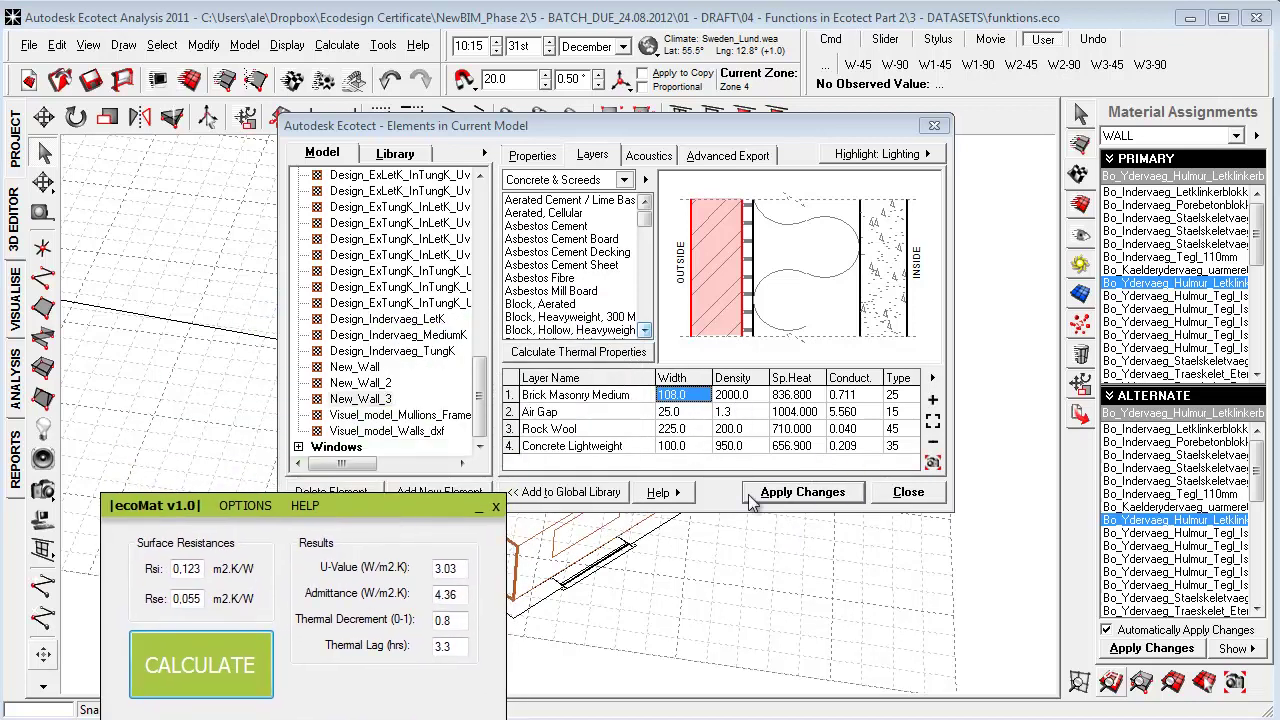
Step: Apply the New_Wall_3 changes, close the dialog and select all walls by element type
left_click(840, 494)
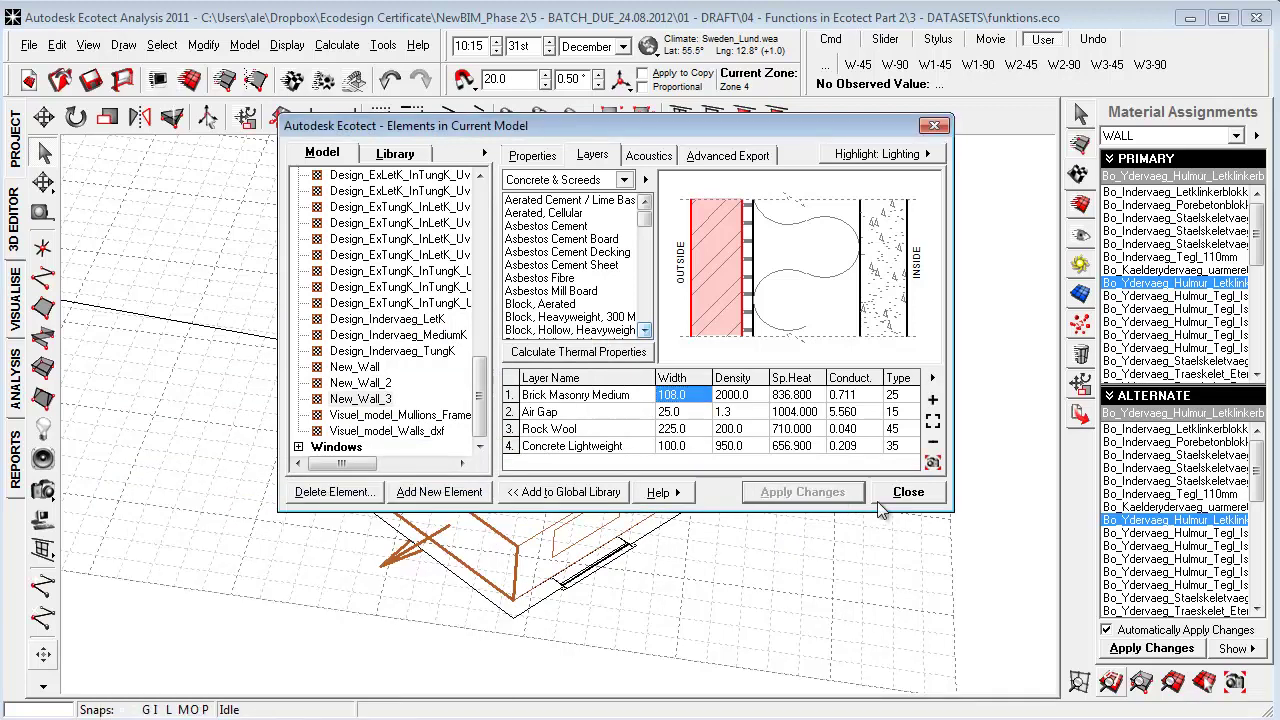
left_click(908, 492)
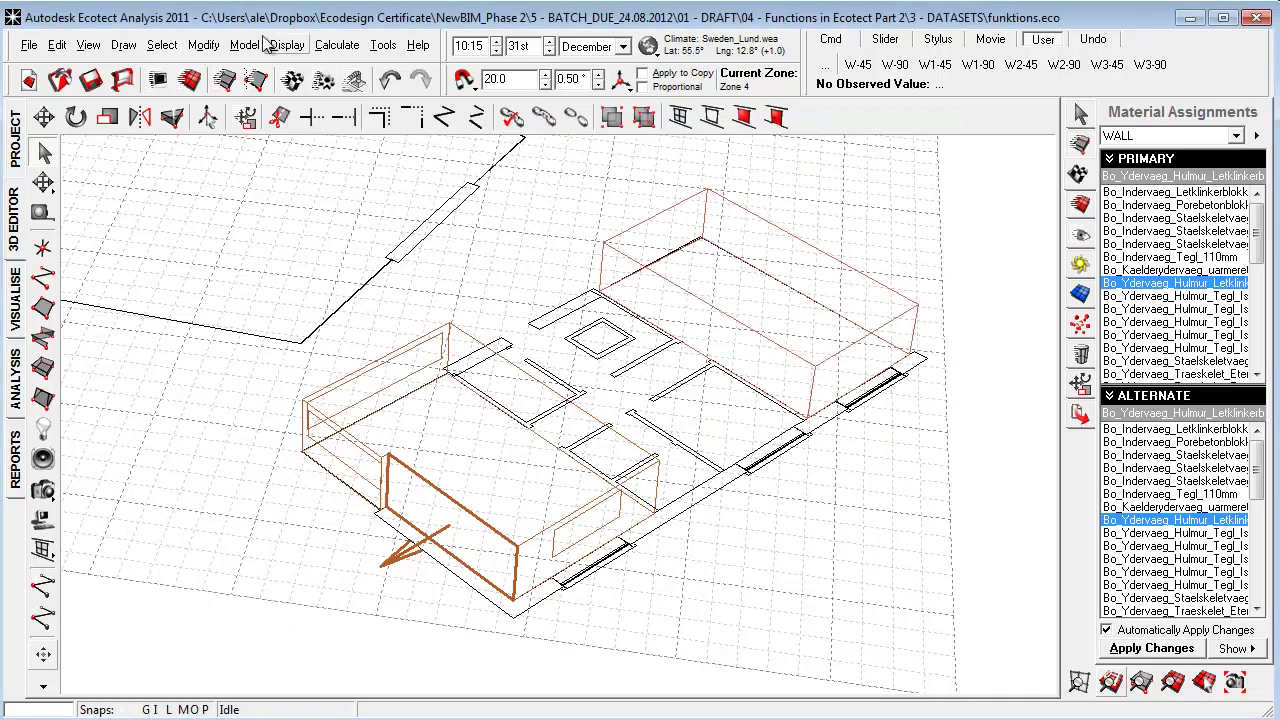
left_click(165, 47)
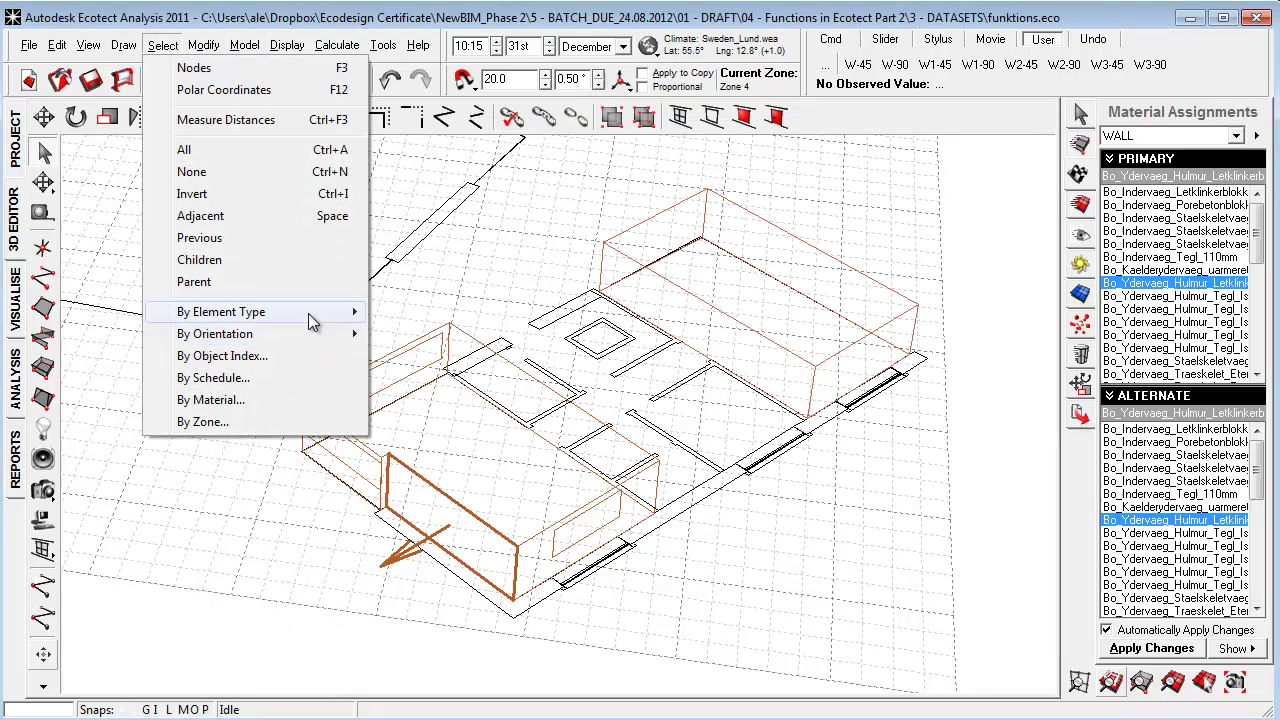
mouse_move(320, 311)
left_click(440, 403)
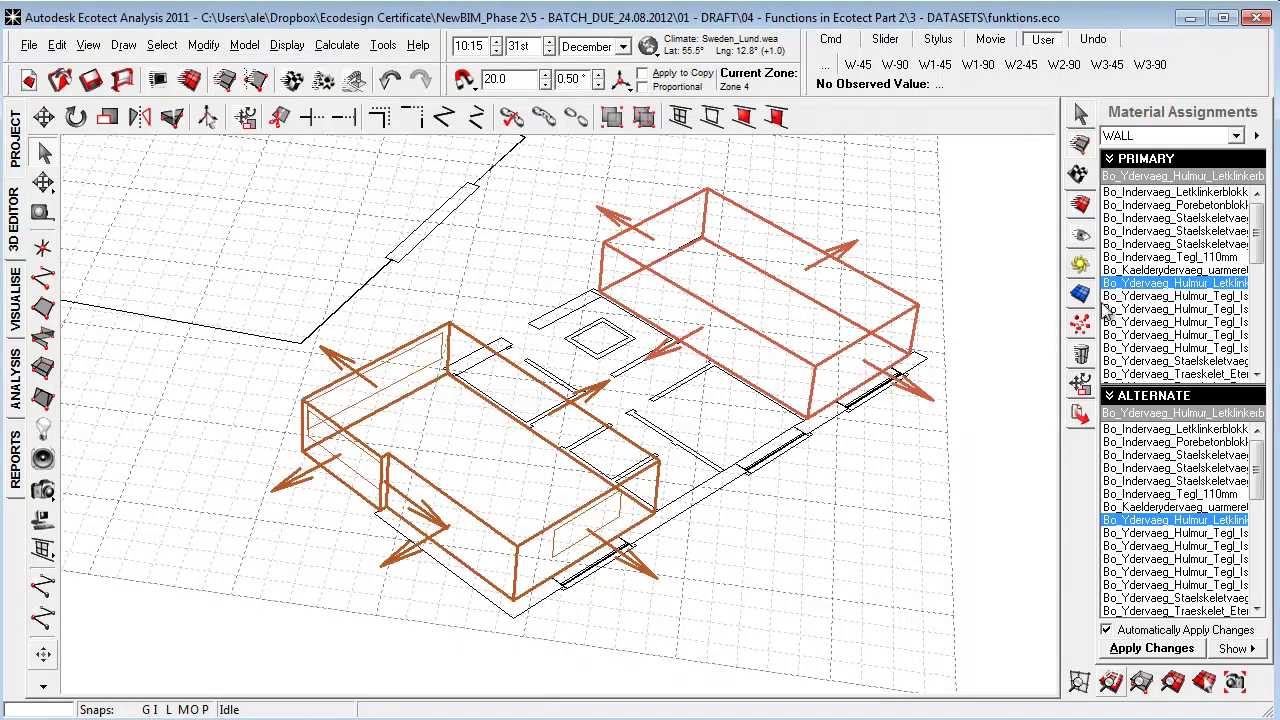
Step: Assign New_Wall_3 to the selected walls and view the shaded Visualise render
scroll(1183, 362, "down", 10)
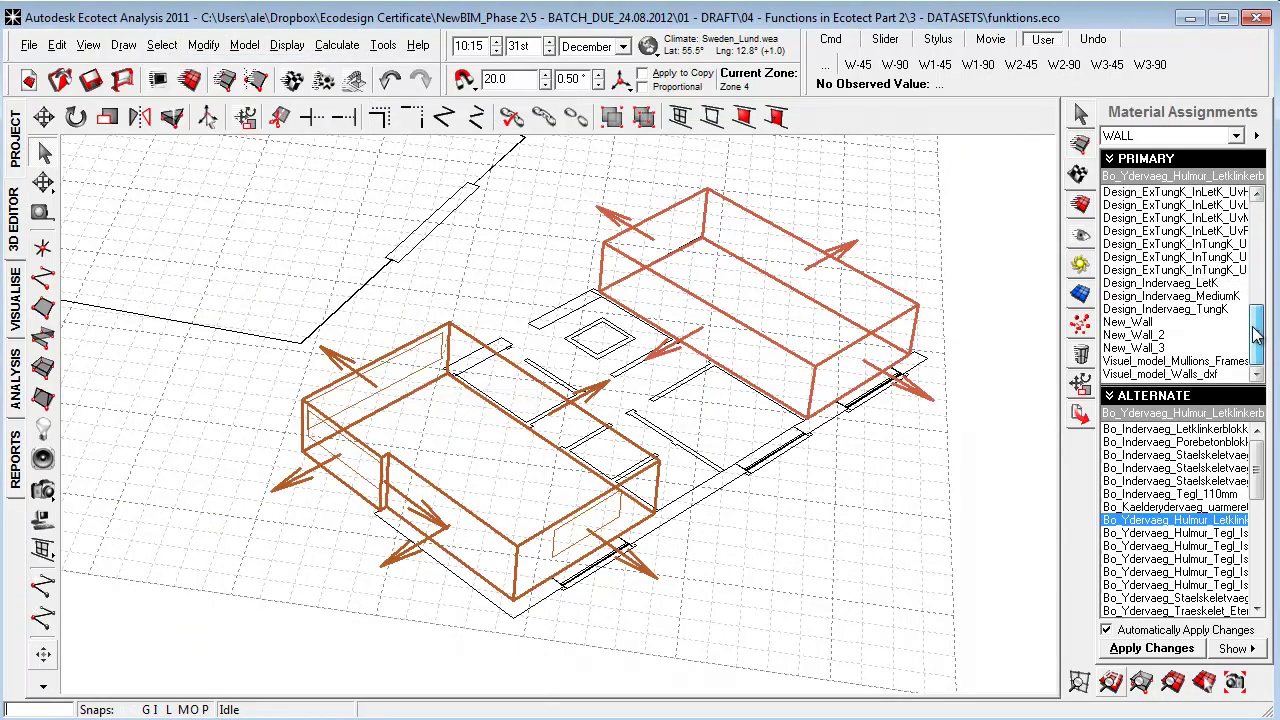
left_click(1160, 349)
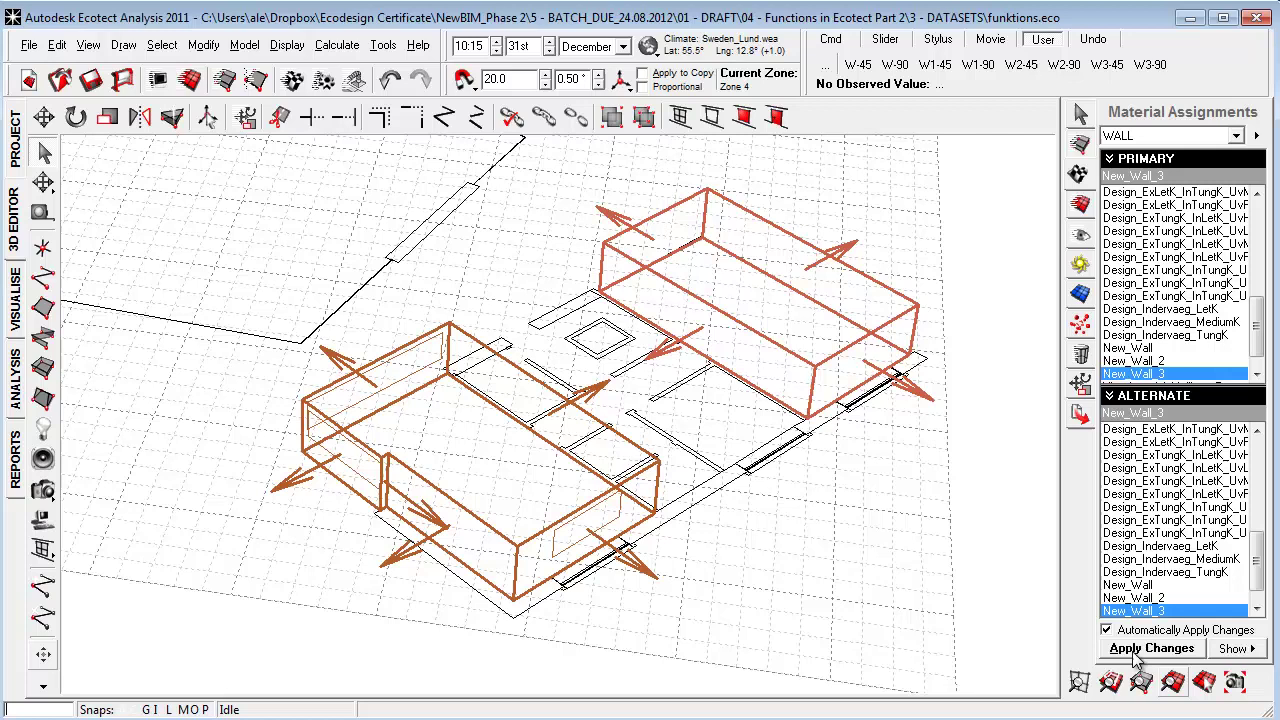
left_click(15, 305)
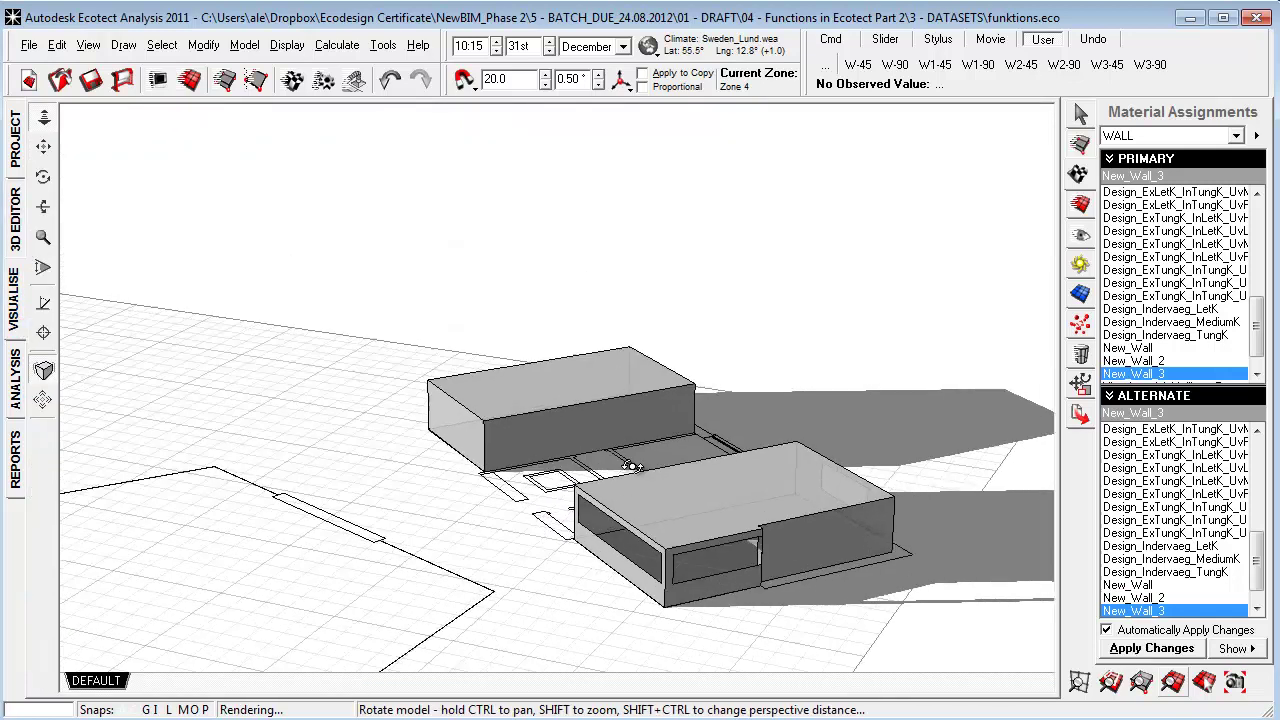